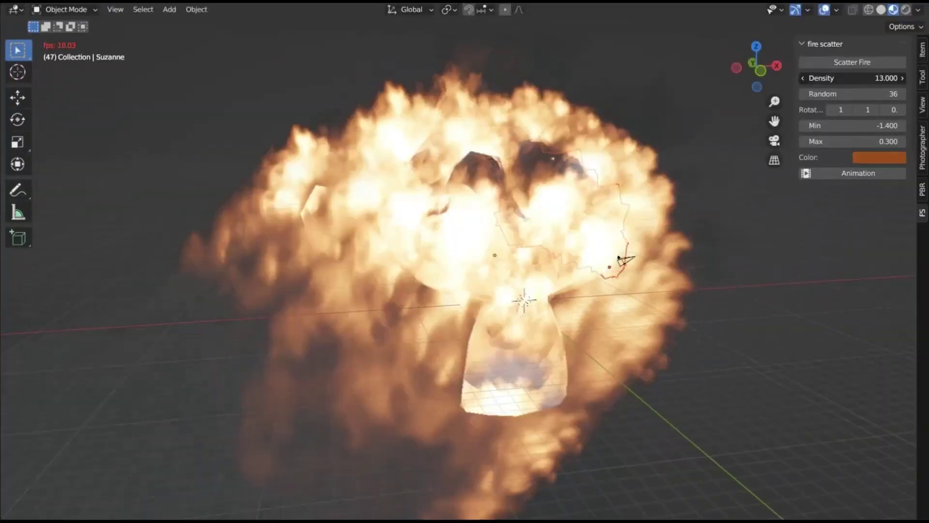
# Step: Recolour the scattered fire and smoke, shifting the smoke toward green and the fire to teal
pyautogui.click(882, 159)
pyautogui.click(889, 205)
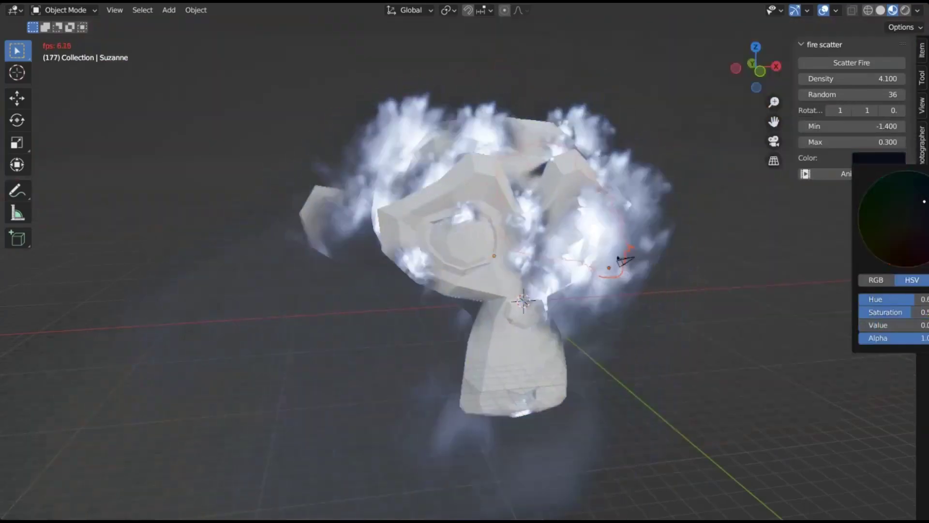
pyautogui.moveTo(908, 243); pyautogui.dragTo(884, 220)
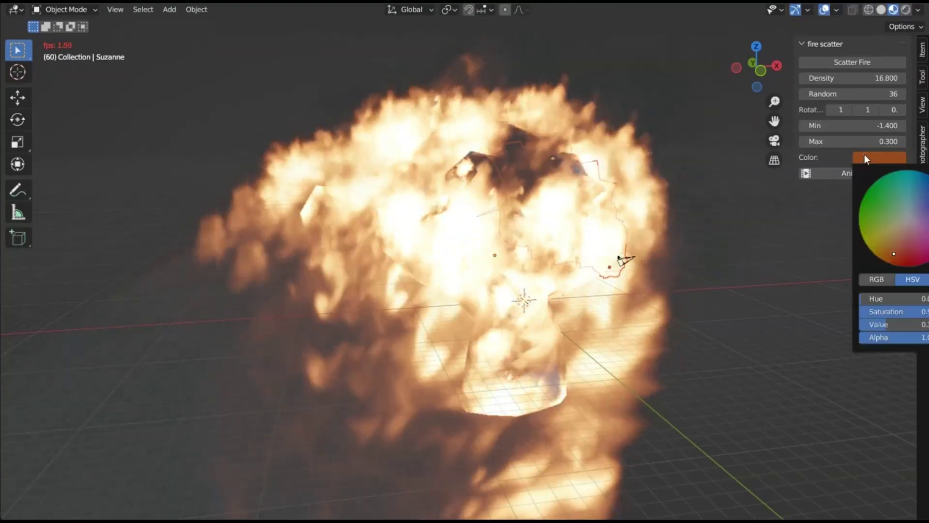
pyautogui.click(880, 158)
pyautogui.moveTo(890, 205); pyautogui.dragTo(902, 202)
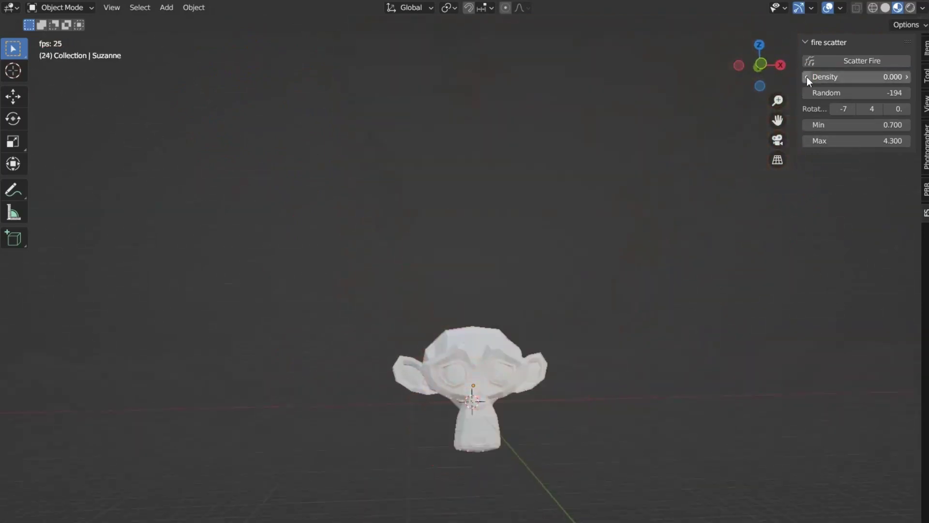
# Step: Raise fire density to 1.900, lower the maximum flame size, and replay the burning Suzanne
pyautogui.moveTo(806, 77); pyautogui.dragTo(852, 77)
pyautogui.moveTo(809, 141); pyautogui.dragTo(756, 140)
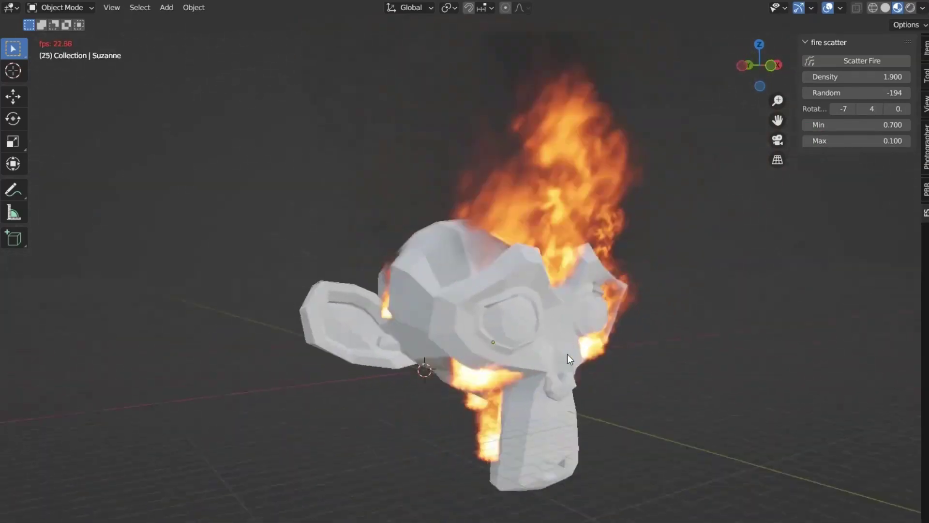
pyautogui.moveTo(568, 353)
pyautogui.mouseDown(button='middle')
pyautogui.moveTo(509, 344)
pyautogui.moveTo(533, 351)
pyautogui.moveTo(517, 323)
pyautogui.mouseUp(button='middle')
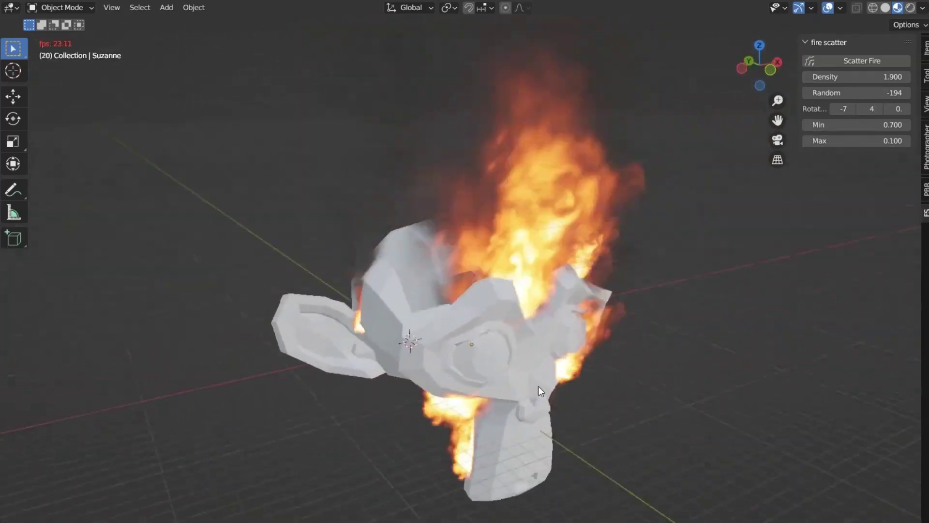
pyautogui.moveTo(539, 385); pyautogui.dragTo(498, 354, button='middle')
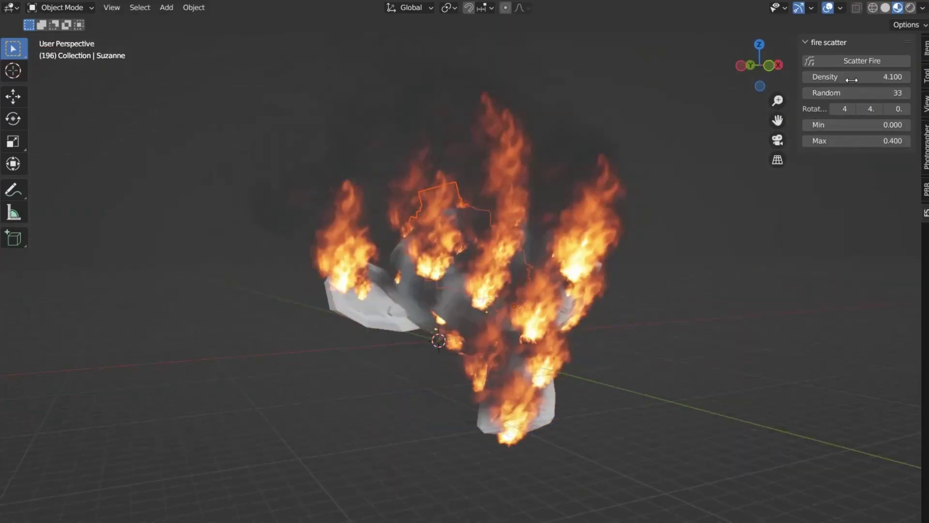
pyautogui.press('space')
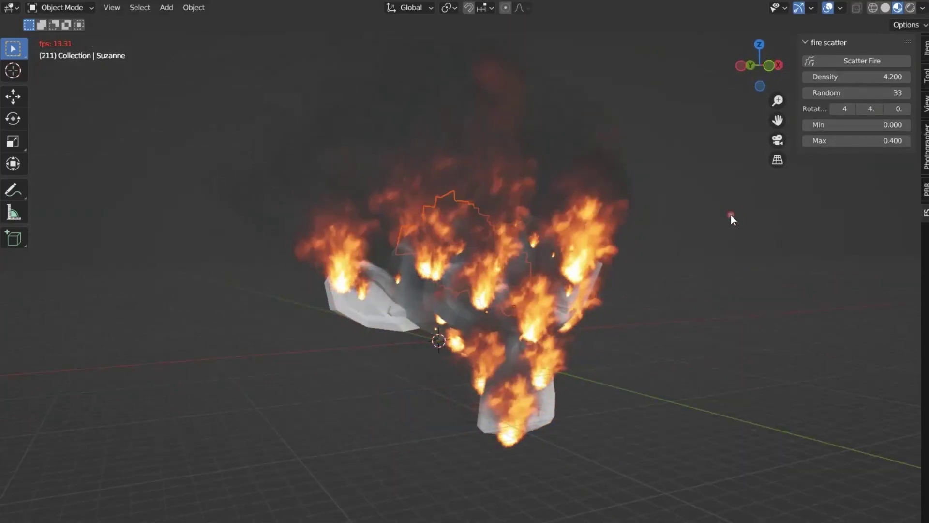
# Step: Set fire density 5.600, minimum size 0.400, X rotation -7 and maximum size 0.800
pyautogui.moveTo(857, 76); pyautogui.dragTo(833, 108)
pyautogui.click(907, 124)
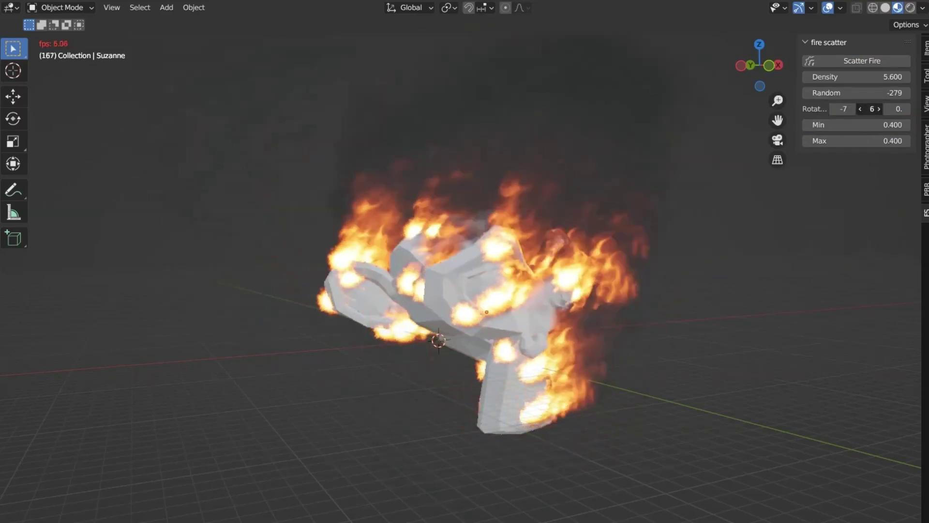
pyautogui.click(907, 140)
pyautogui.click(908, 140)
pyautogui.click(908, 140)
pyautogui.click(907, 140)
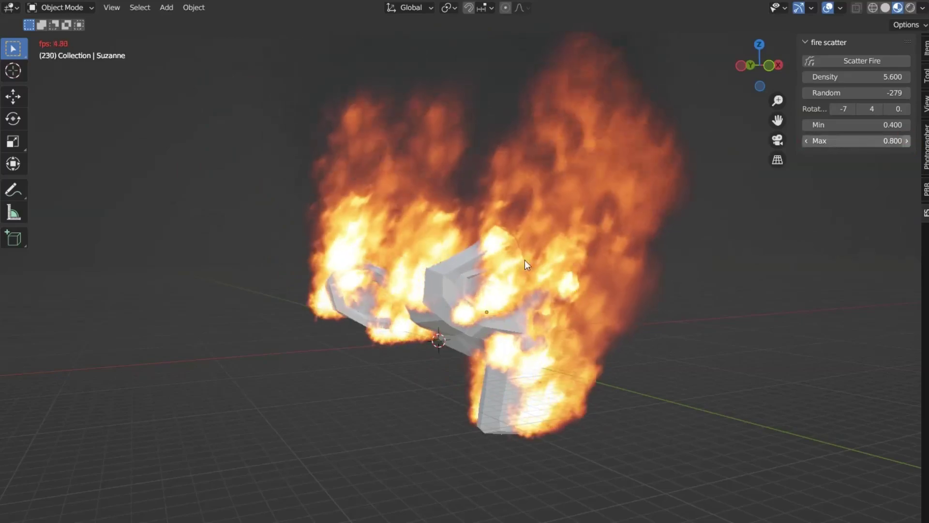
pyautogui.press('space')
# Step: Lower fire density to 1.600 and adjust the minimum flame size to 0.700 during playback
pyautogui.moveTo(852, 77); pyautogui.dragTo(805, 92)
pyautogui.press('space')
pyautogui.moveTo(806, 126)
pyautogui.mouseDown()
pyautogui.moveTo(832, 126)
pyautogui.moveTo(804, 124)
pyautogui.mouseUp()
pyautogui.moveTo(604, 246); pyautogui.dragTo(648, 296, button='middle')
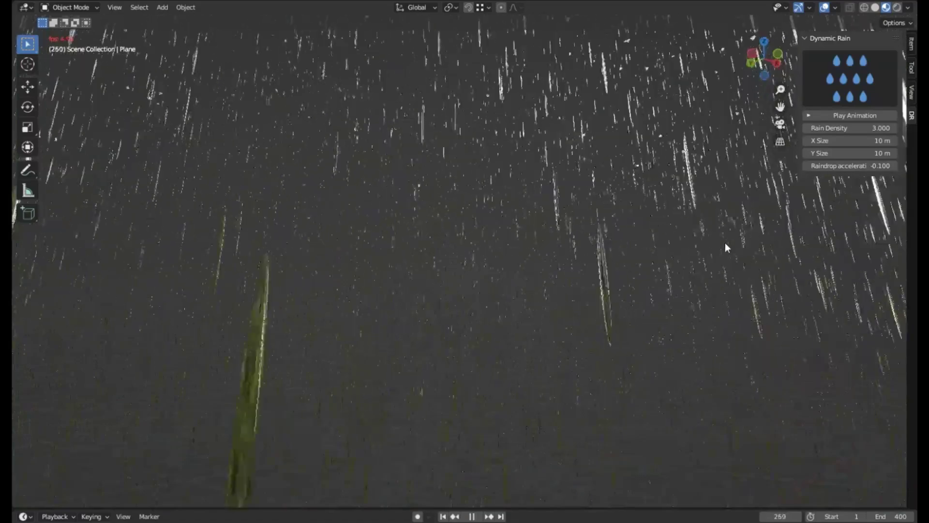
# Step: Play and pause the rain simulation while viewing the puddled box from a low angle
pyautogui.click(824, 115)
pyautogui.scroll(-5, 537, 290)
pyautogui.moveTo(538, 289); pyautogui.dragTo(484, 126, button='middle')
pyautogui.click(862, 112)
pyautogui.scroll(-3, 532, 243)
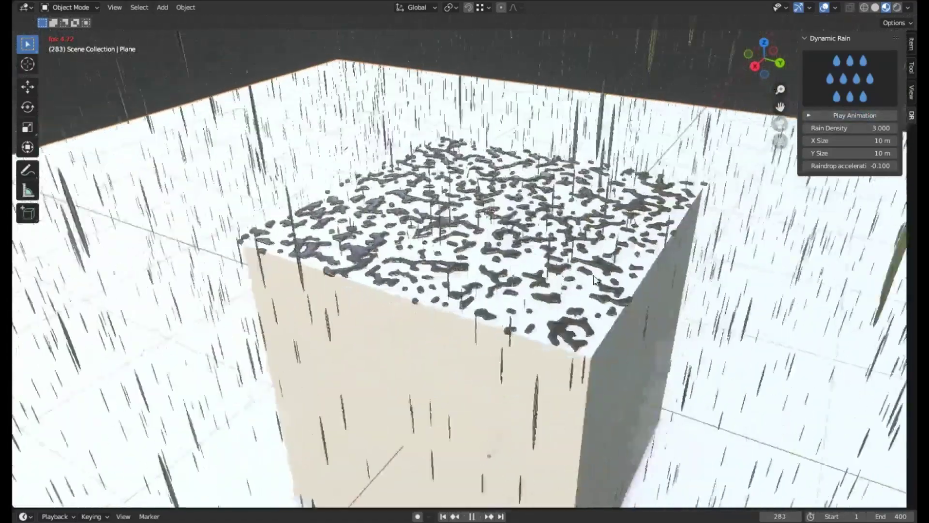
pyautogui.moveTo(533, 242); pyautogui.dragTo(726, 193, button='middle')
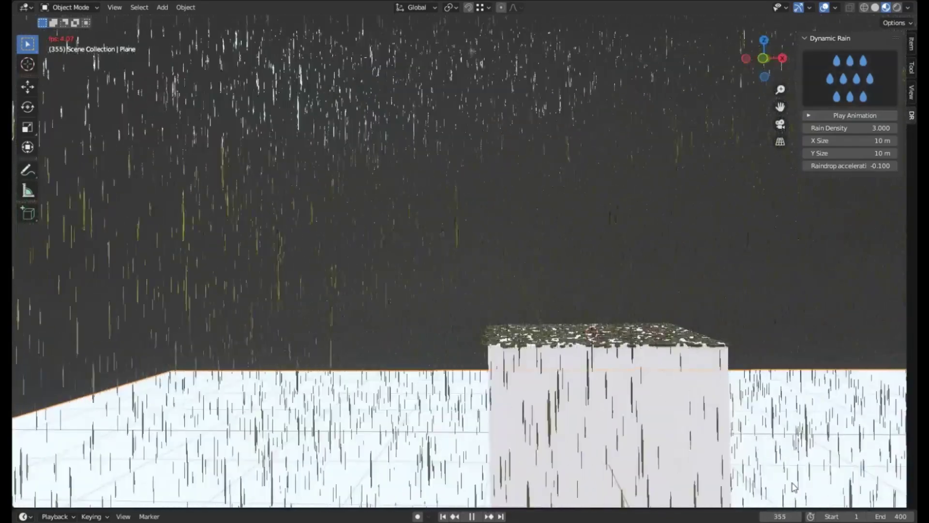
pyautogui.click(855, 115)
pyautogui.click(850, 77)
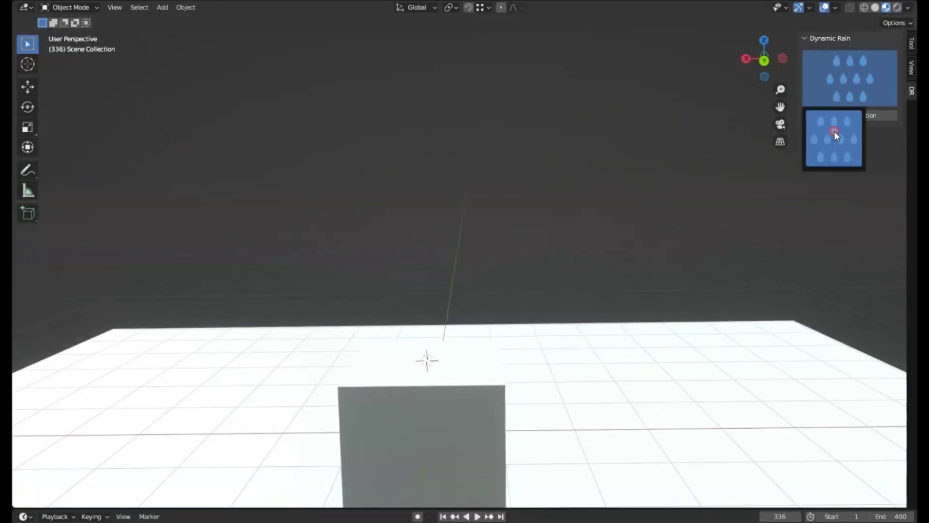
# Step: Replay the rain and inspect the cube, falling rain and puddles on the plane
pyautogui.click(869, 112)
pyautogui.scroll(-3, 596, 204)
pyautogui.moveTo(774, 149); pyautogui.dragTo(765, 324, button='middle')
pyautogui.scroll(5, 764, 325)
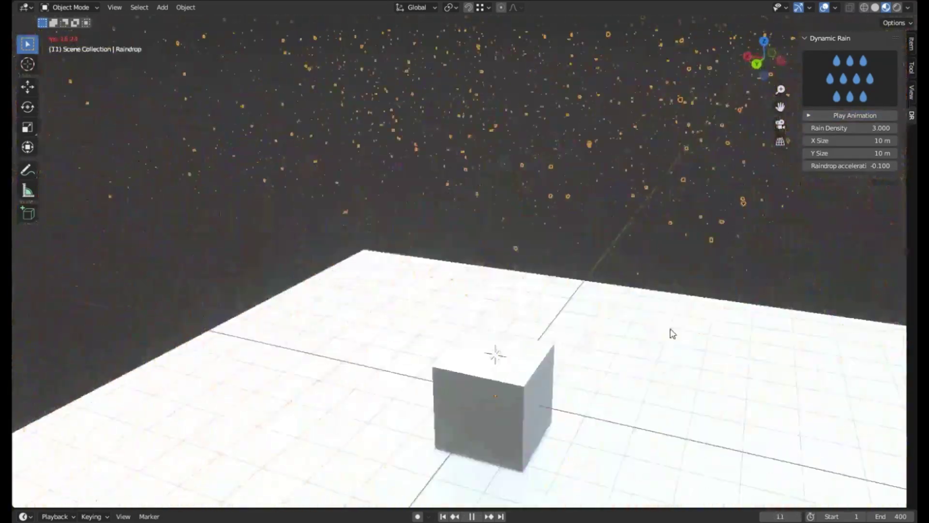
pyautogui.moveTo(670, 332); pyautogui.dragTo(545, 312, button='middle')
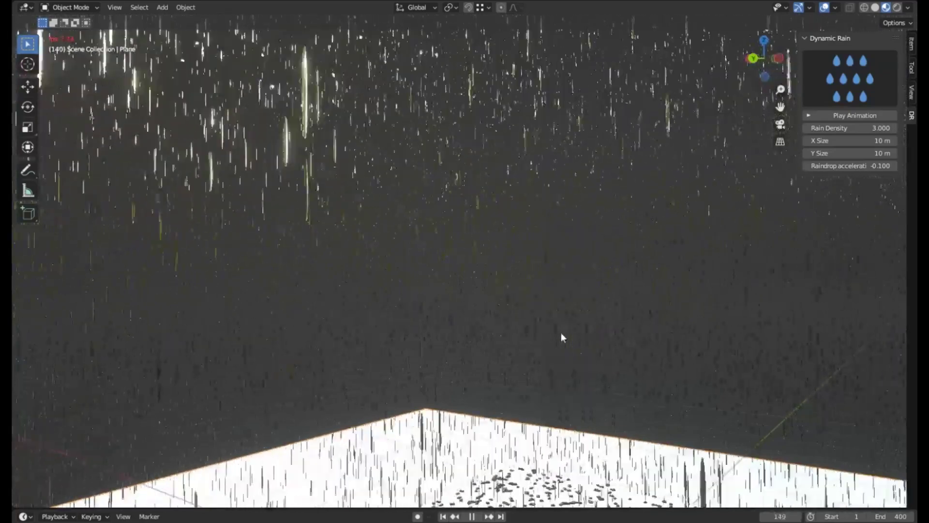
pyautogui.moveTo(561, 333); pyautogui.dragTo(368, 338, button='middle')
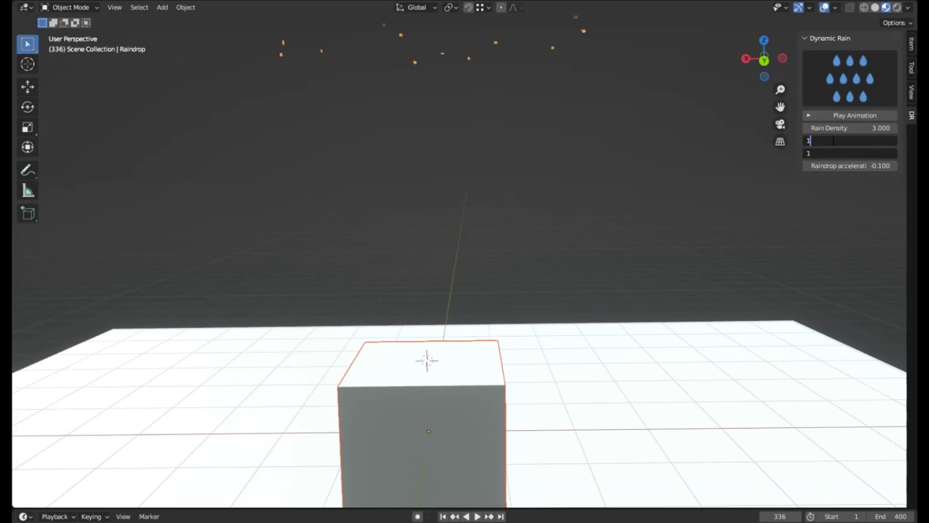
pyautogui.click(858, 116)
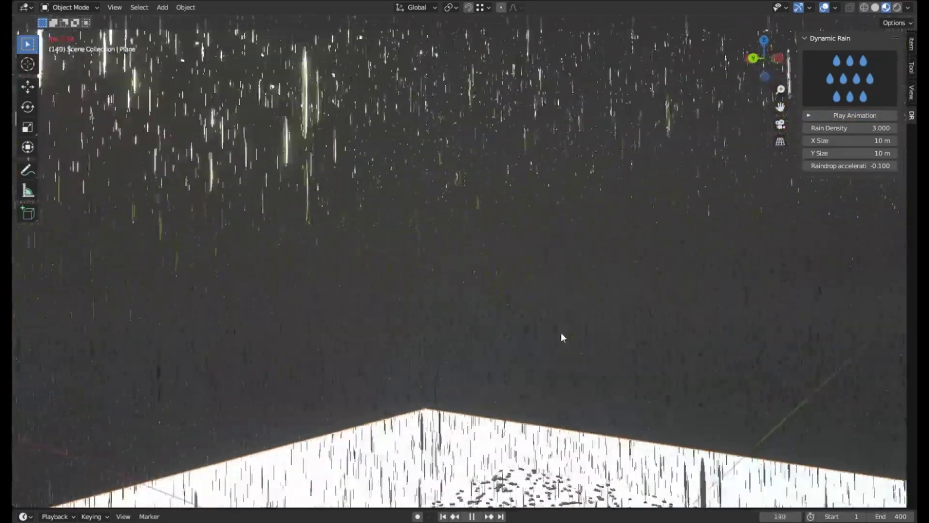
pyautogui.moveTo(562, 333); pyautogui.dragTo(368, 338, button='middle')
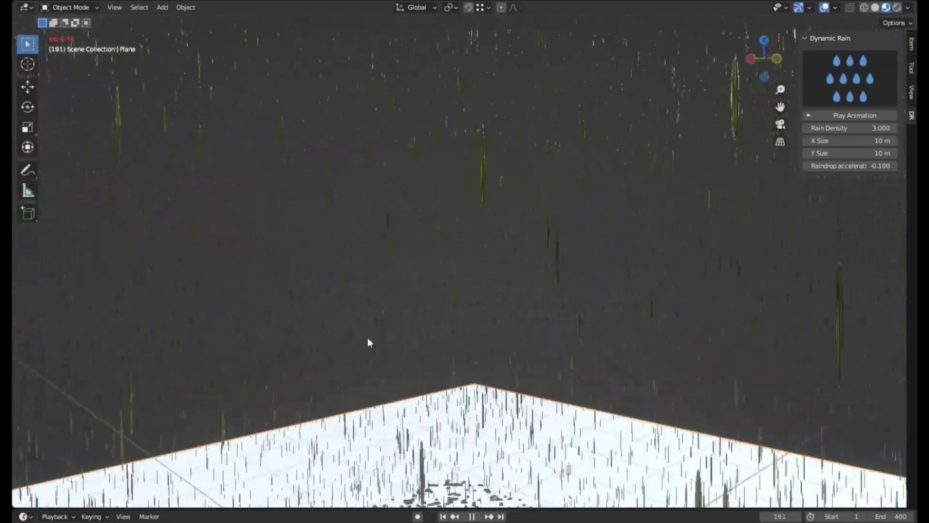
pyautogui.moveTo(725, 251); pyautogui.dragTo(557, 387, button='middle')
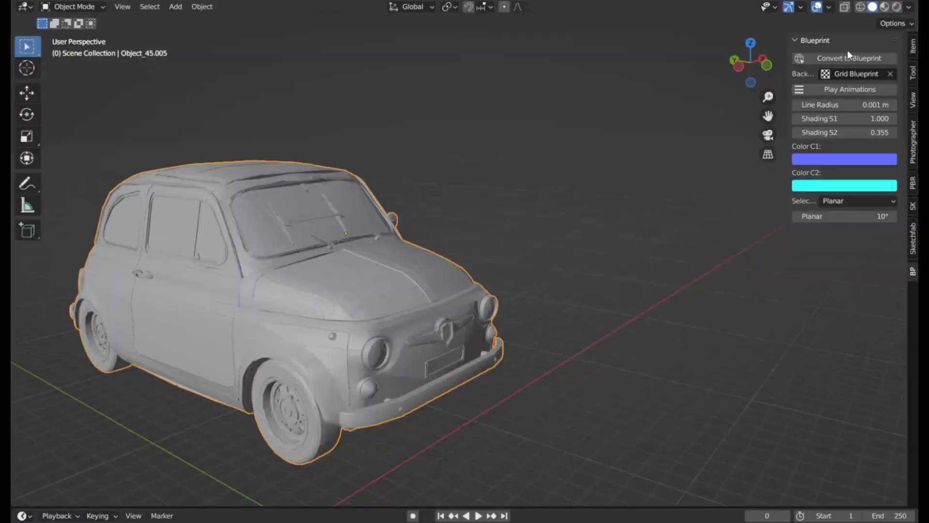
# Step: Convert the car to blueprint style, add a rotated side-view copy, and rotate the right car
pyautogui.click(848, 58)
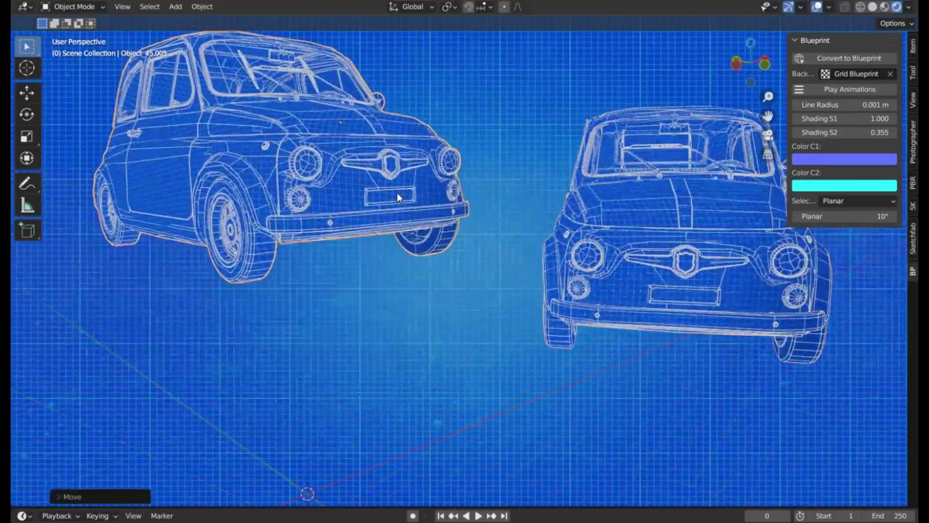
pyautogui.hotkey('shift', 'd')
pyautogui.press('r')
pyautogui.click(498, 274)
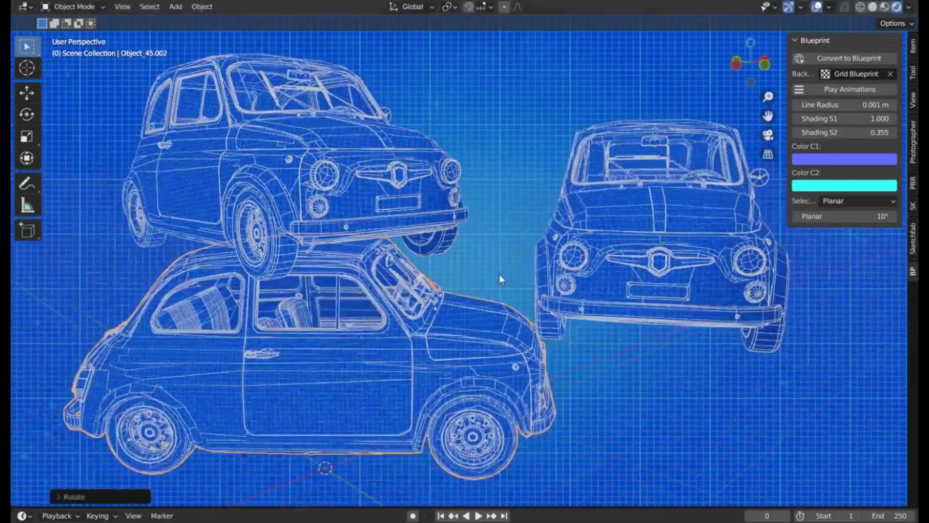
pyautogui.click(678, 218)
pyautogui.press('r')
pyautogui.click(510, 65)
# Step: Change the first blueprint line colour to lavender and set the shading value to 1.0
pyautogui.click(845, 159)
pyautogui.click(842, 235)
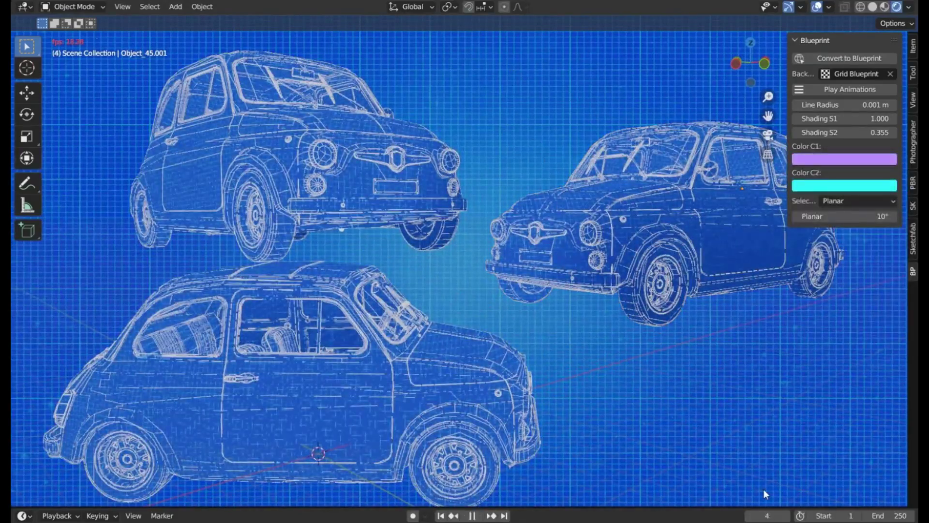
pyautogui.write('1.0')
pyautogui.press('Return')
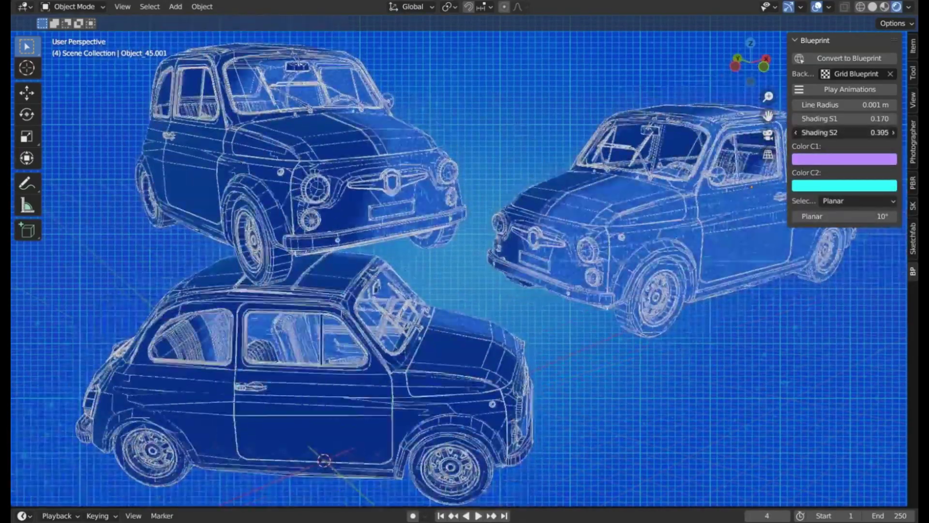
# Step: Set the second blueprint colour to purple and the first colour to light cyan
pyautogui.click(845, 186)
pyautogui.click(869, 79)
pyautogui.click(851, 77)
pyautogui.click(845, 159)
pyautogui.click(816, 242)
pyautogui.click(830, 228)
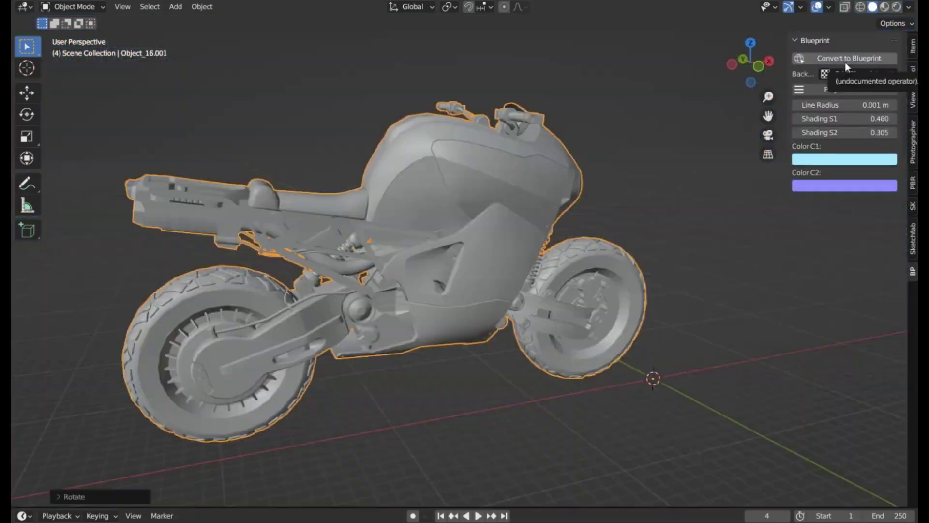
# Step: Blueprint the motorcycle with light pink first colour, line radius 0.005 m, and Shading S1 lowered to 0
pyautogui.click(897, 7)
pyautogui.moveTo(866, 119); pyautogui.dragTo(842, 119)
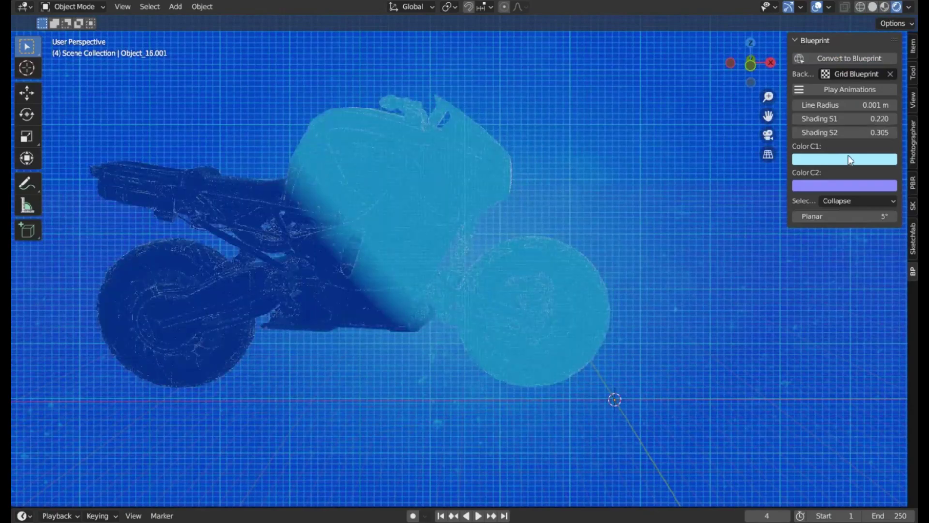
pyautogui.click(845, 159)
pyautogui.click(882, 210)
pyautogui.click(861, 230)
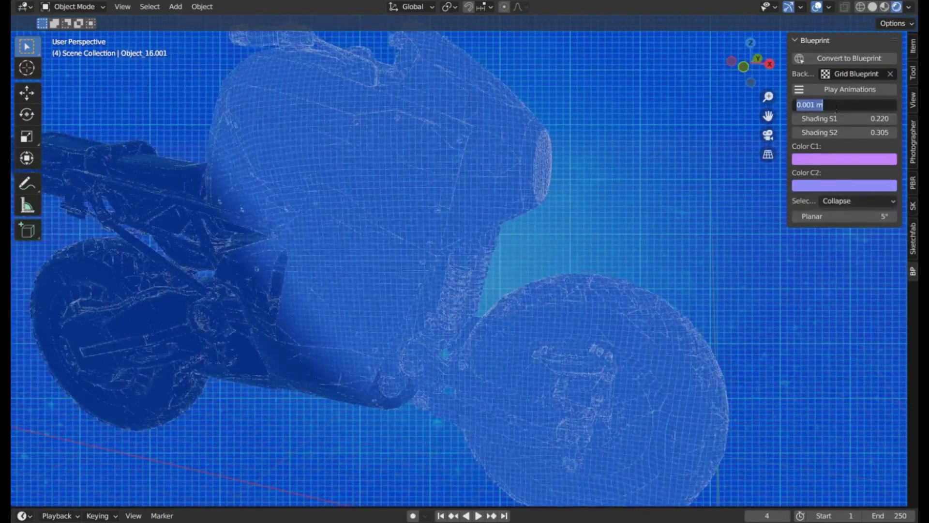
pyautogui.write('5')
pyautogui.press('Return')
pyautogui.moveTo(503, 233); pyautogui.dragTo(449, 249, button='middle')
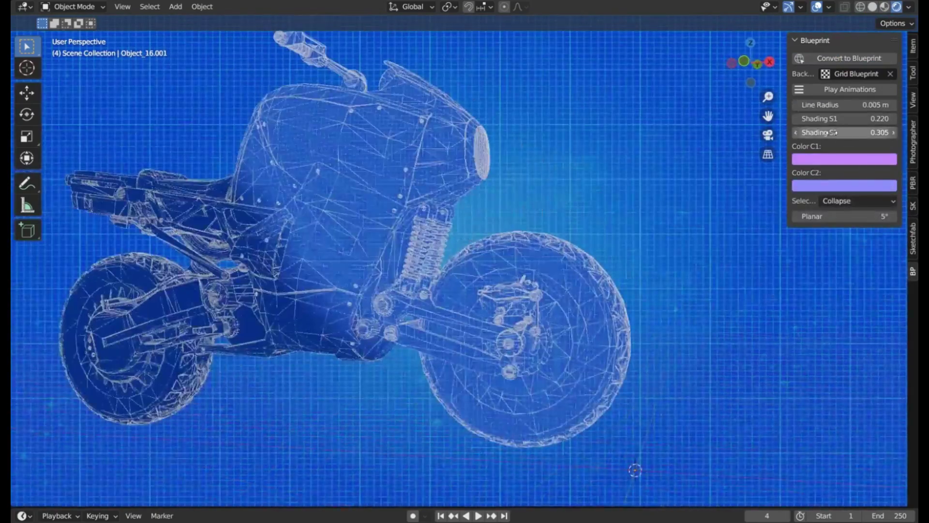
pyautogui.moveTo(842, 118); pyautogui.dragTo(818, 119)
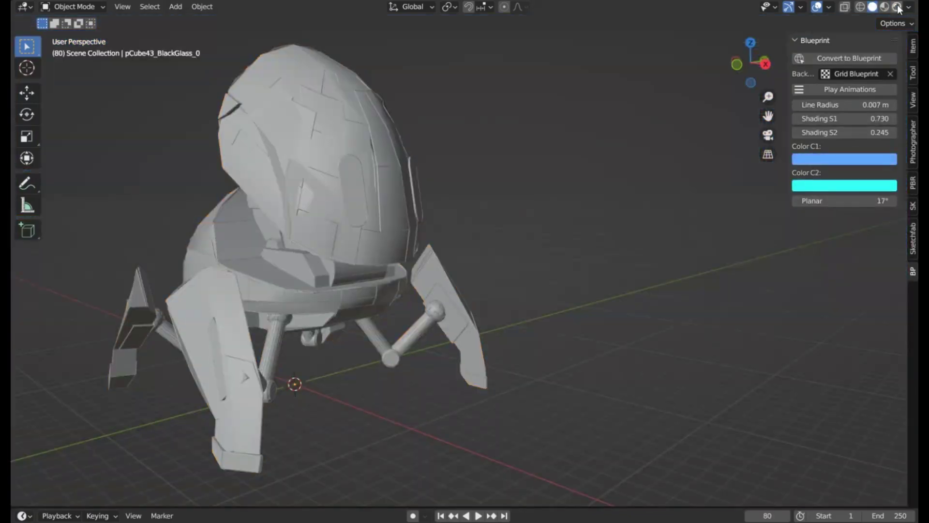
# Step: Render the walker robot in blueprint with a new first hue and second shading 0.355
pyautogui.click(898, 7)
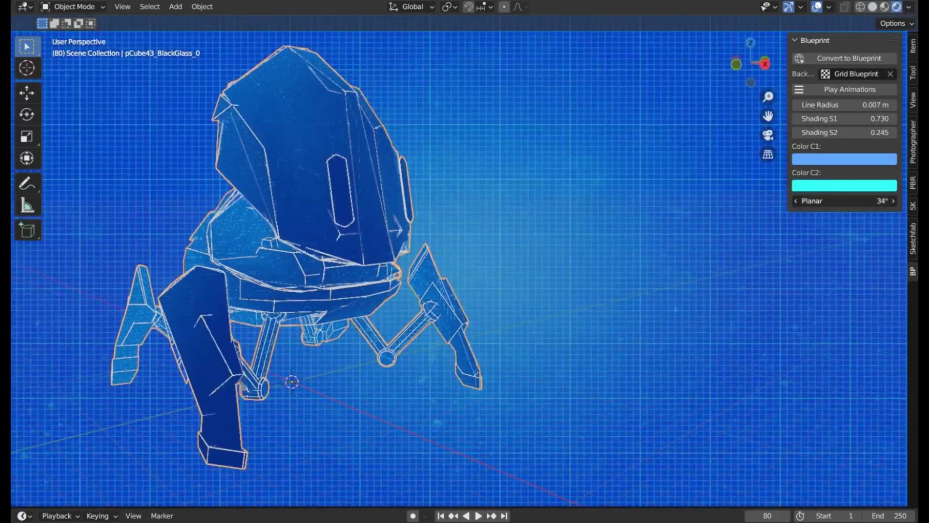
pyautogui.moveTo(436, 286); pyautogui.dragTo(396, 299, button='middle')
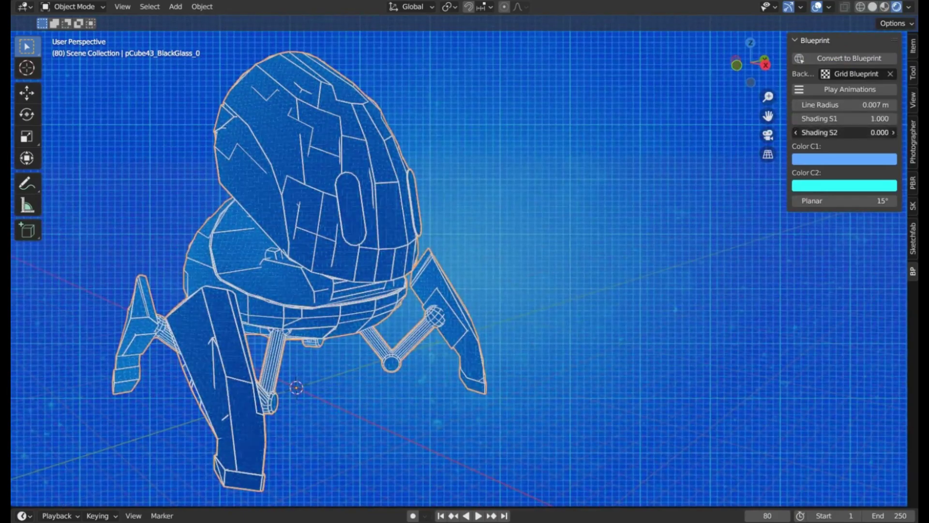
pyautogui.moveTo(845, 132); pyautogui.dragTo(866, 133)
pyautogui.click(845, 159)
# Step: Duplicate the walker robot, rotate the copy about Z, place it right of the original, and play the walk
pyautogui.hotkey('shift', 'd')
pyautogui.press('r')
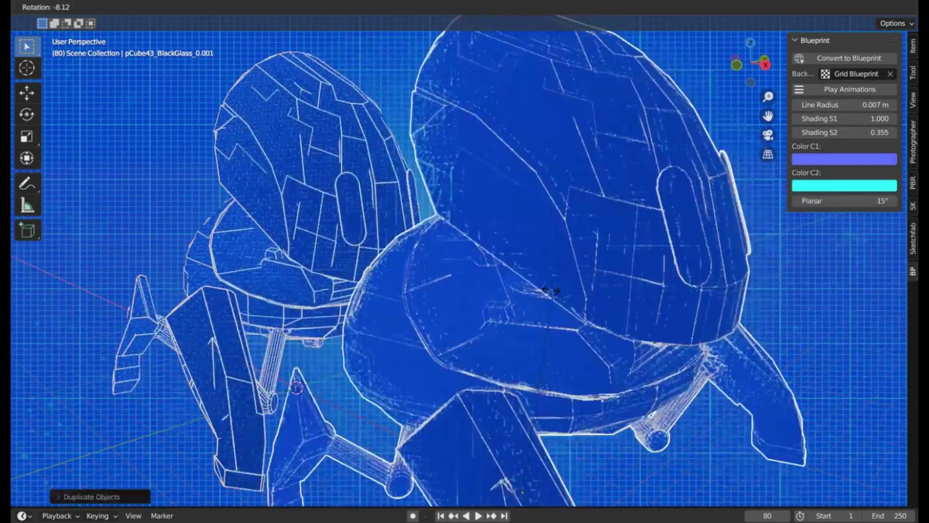
pyautogui.press('z')
pyautogui.press('Return')
pyautogui.press('g')
pyautogui.scroll(-3, 529, 288)
pyautogui.scroll(2, 530, 289)
pyautogui.click(530, 289)
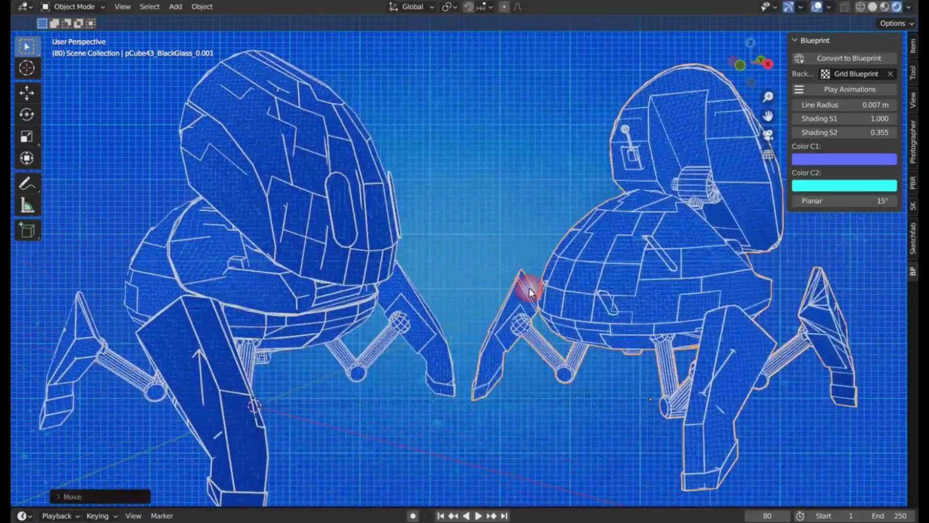
pyautogui.click(829, 89)
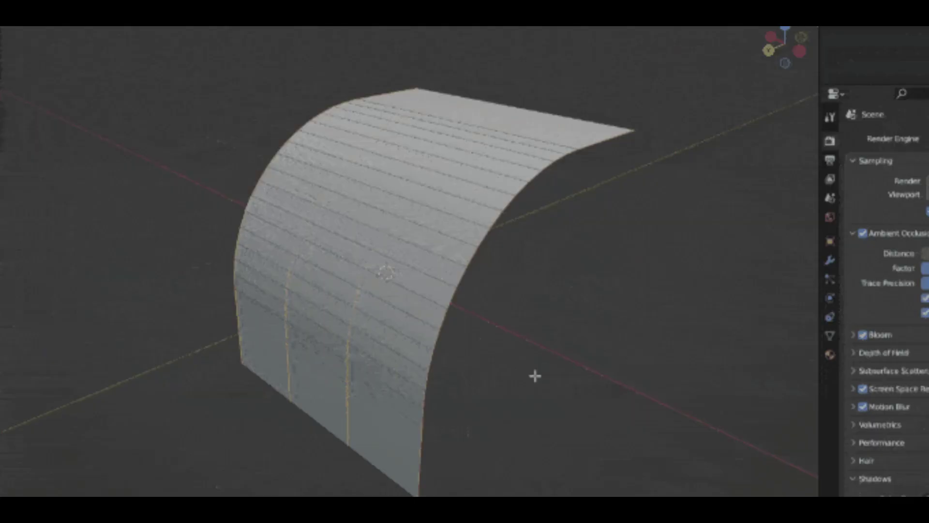
# Step: Generate tubes along the curved surface and cut the block with Plane Intersect Selection
pyautogui.press('q')
pyautogui.click(612, 353)
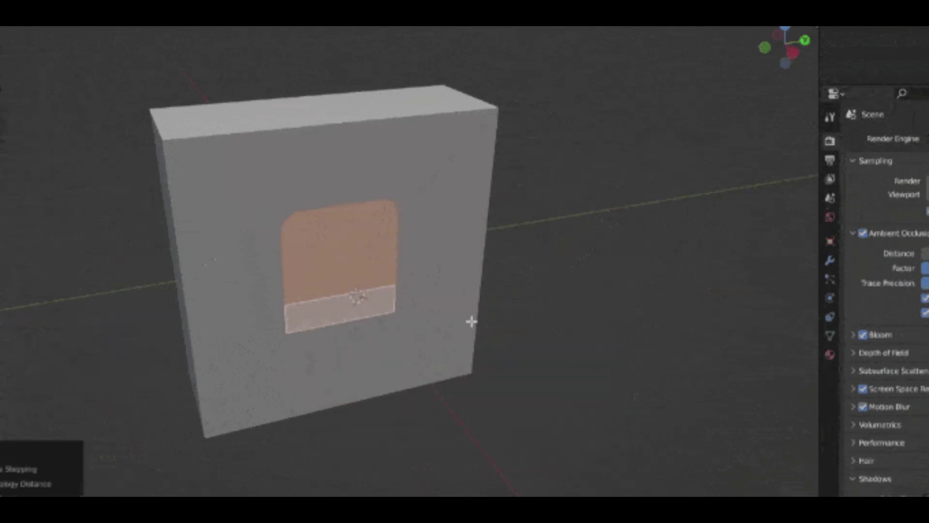
pyautogui.press('d')
pyautogui.press('e')
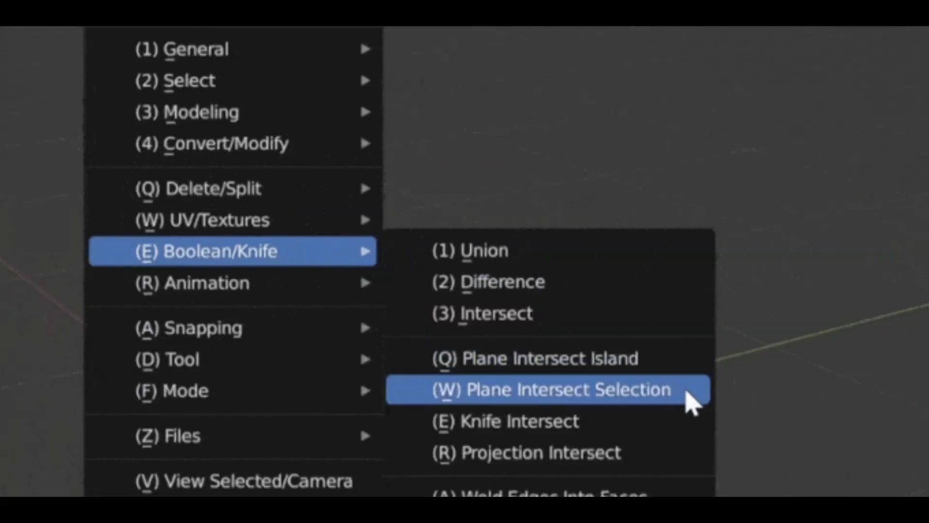
pyautogui.click(668, 389)
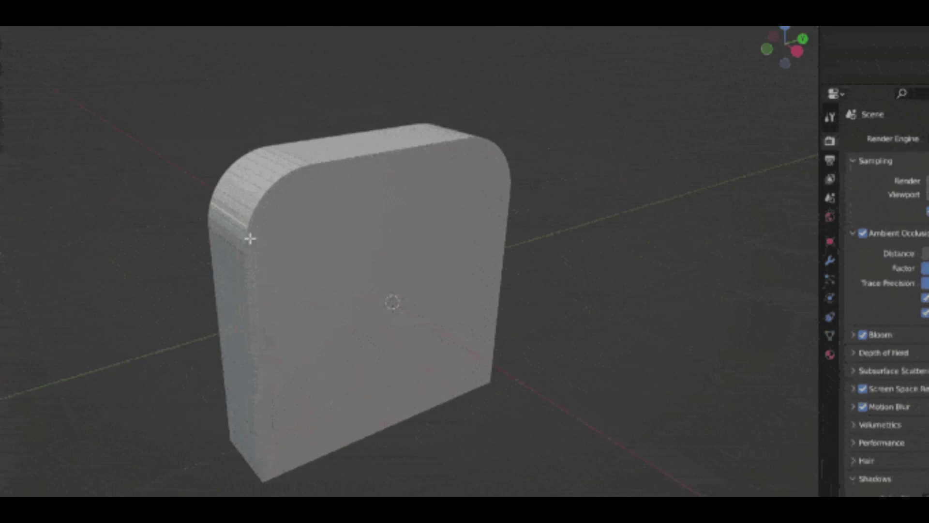
# Step: Round the block, then randomize the deck planks with a 0.12 m offset
pyautogui.press('q')
pyautogui.moveTo(541, 354)
pyautogui.mouseDown(button='middle')
pyautogui.moveTo(487, 415)
pyautogui.moveTo(546, 369)
pyautogui.mouseUp(button='middle')
pyautogui.click(484, 413)
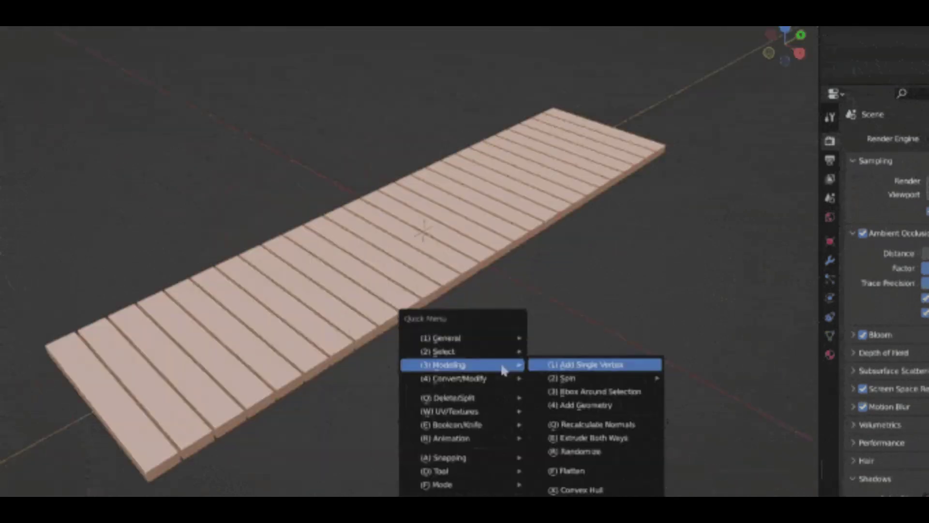
pyautogui.click(571, 363)
pyautogui.moveTo(55, 387); pyautogui.dragTo(68, 387)
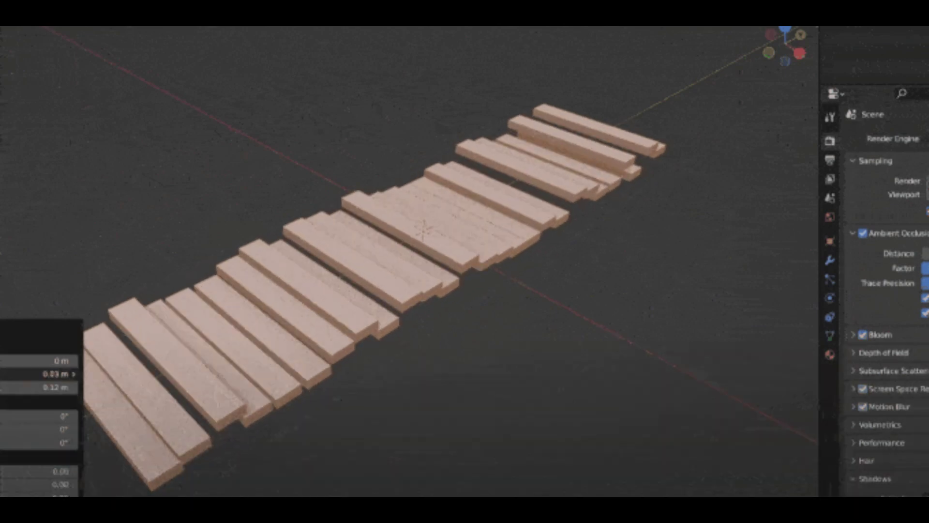
pyautogui.scroll(-3, 455, 290)
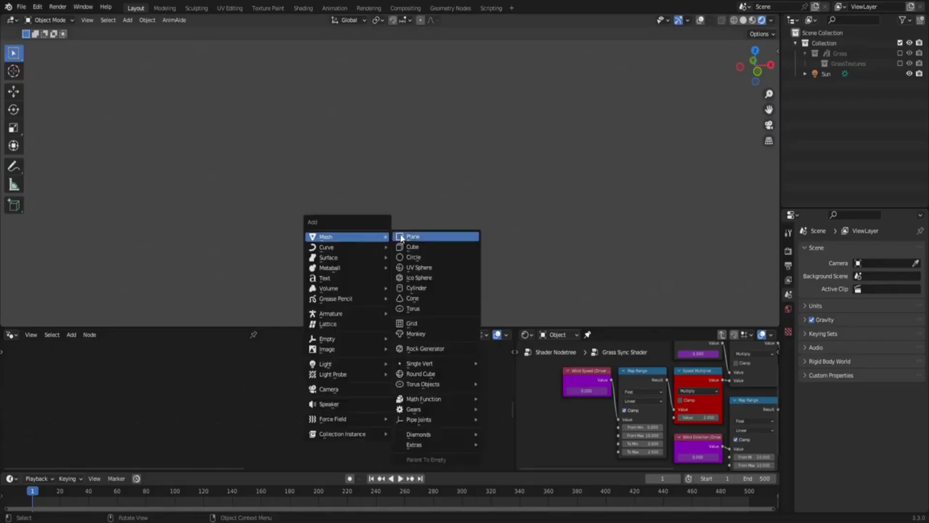
# Step: Add a plane and apply the Grass_GN geometry-nodes grass to it
pyautogui.click(435, 237)
pyautogui.click(227, 350)
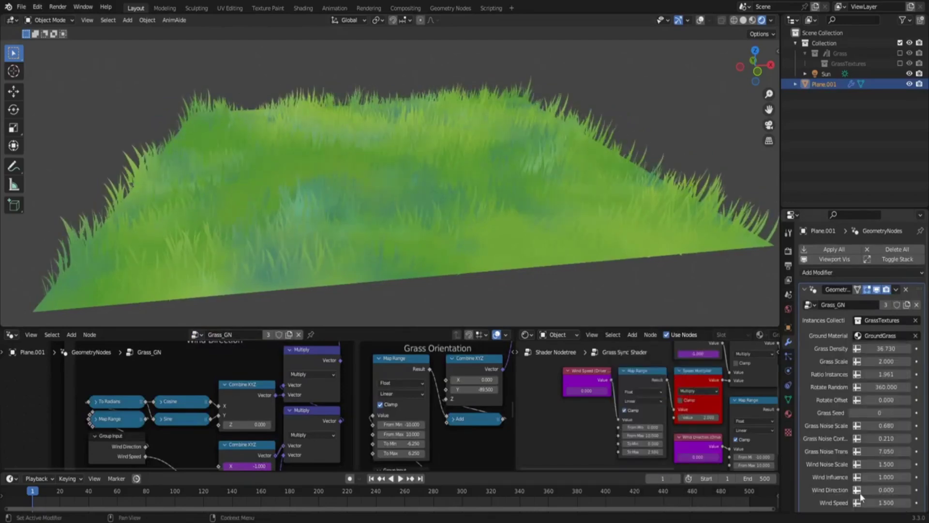
pyautogui.scroll(5, 534, 265)
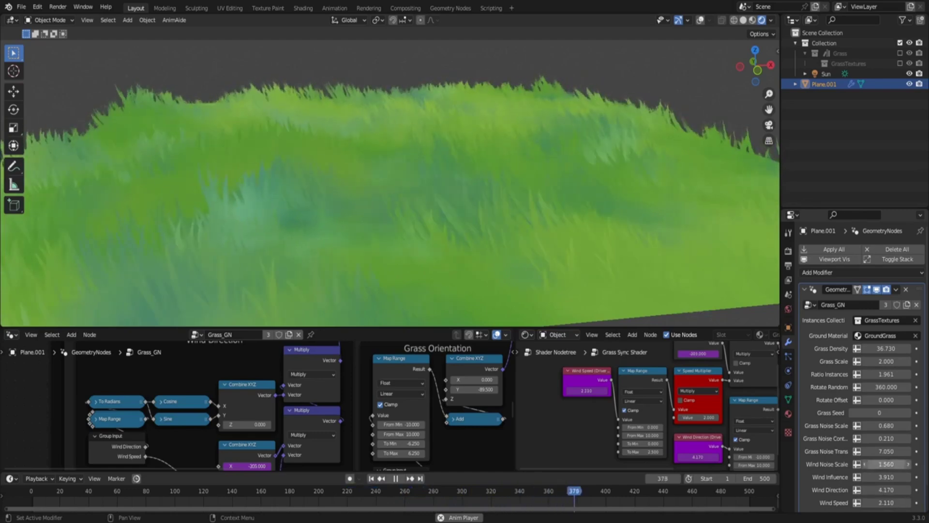
pyautogui.scroll(4, 491, 246)
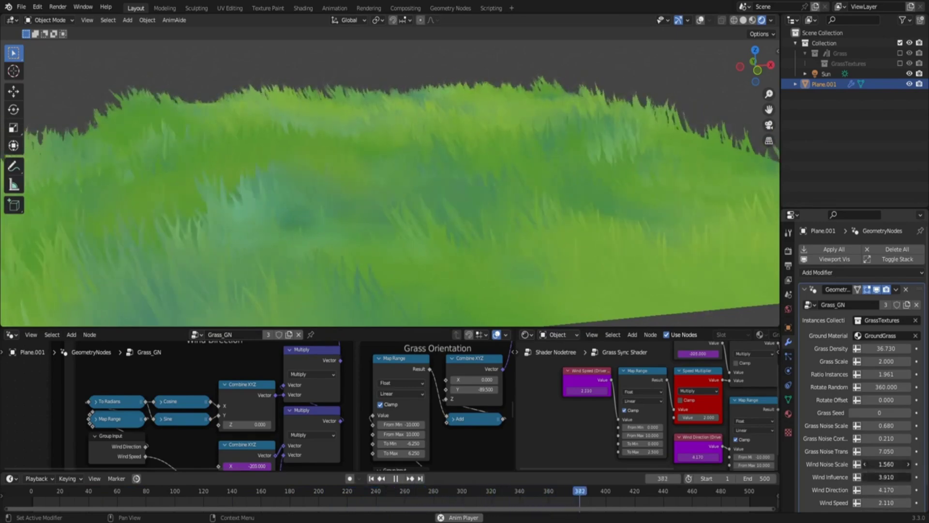
# Step: Set the Wind Noise Scale, Influence, Direction and Speed values all to 0
pyautogui.write('0')
pyautogui.press('Return')
pyautogui.scroll(3, 480, 233)
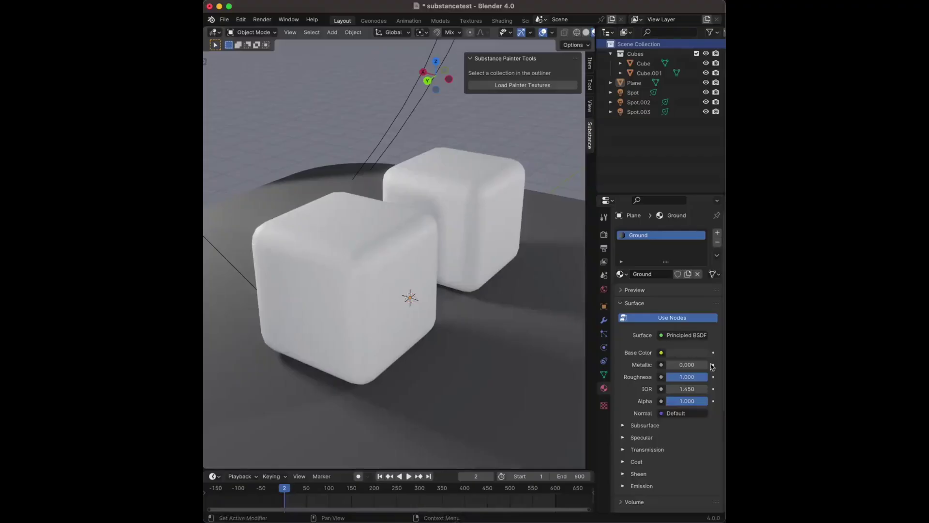
# Step: Create new materials for the front cube and the back cube Cube.001
pyautogui.click(383, 273)
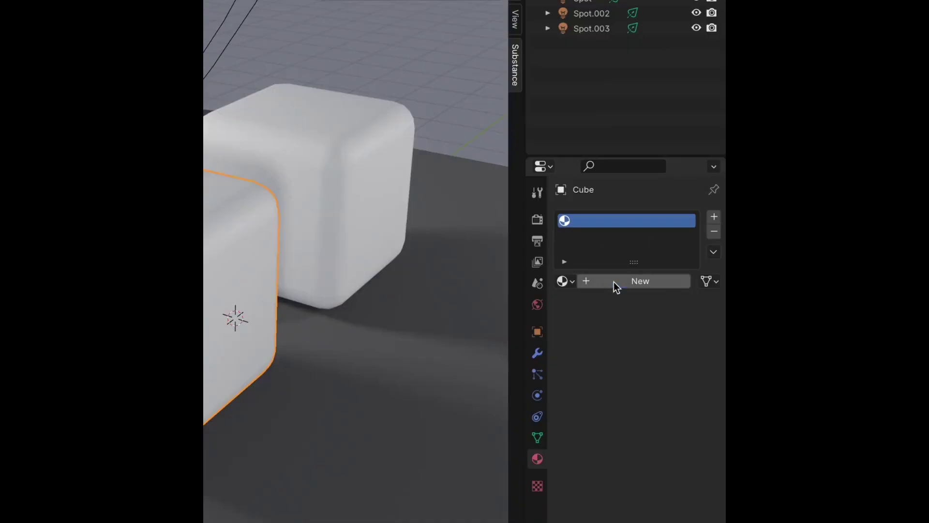
pyautogui.click(614, 284)
pyautogui.click(299, 199)
pyautogui.click(614, 280)
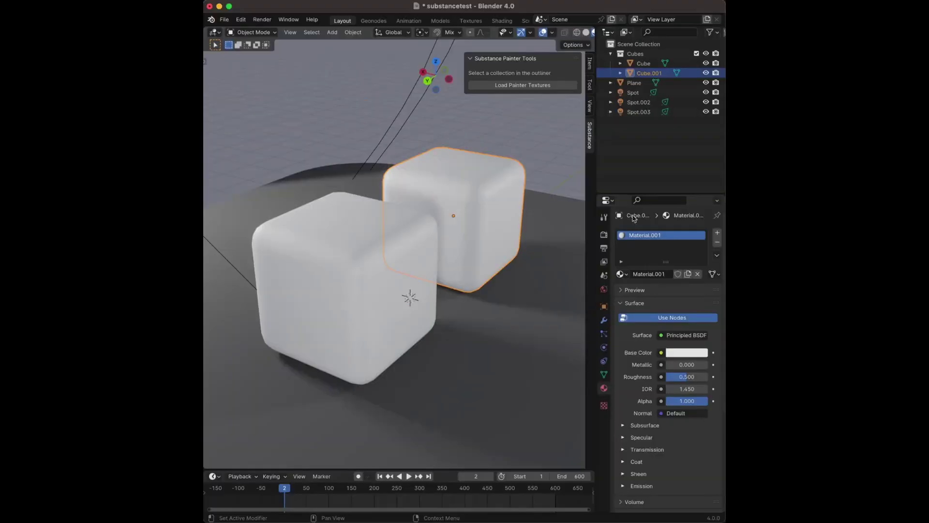
# Step: Open the Cubes collection in Substance 3D Painter, apply a green material, and export the textures
pyautogui.click(637, 54)
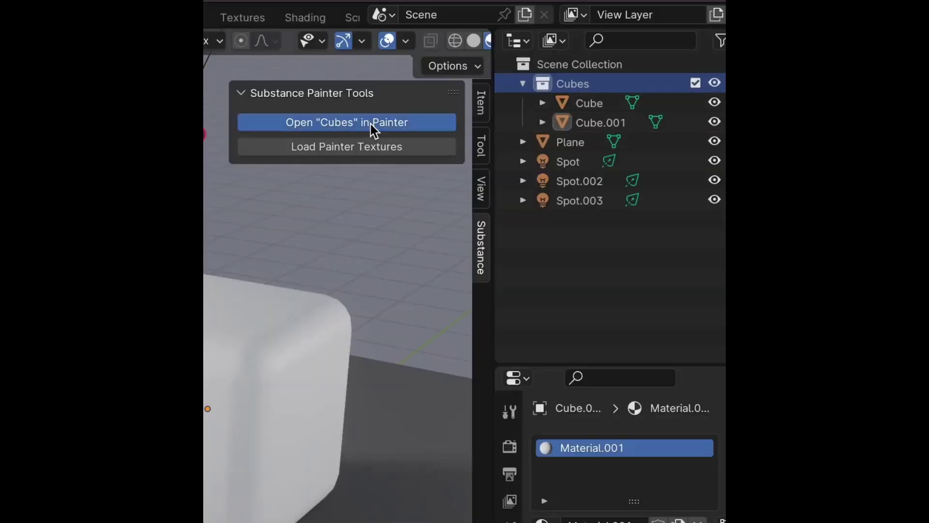
pyautogui.click(372, 125)
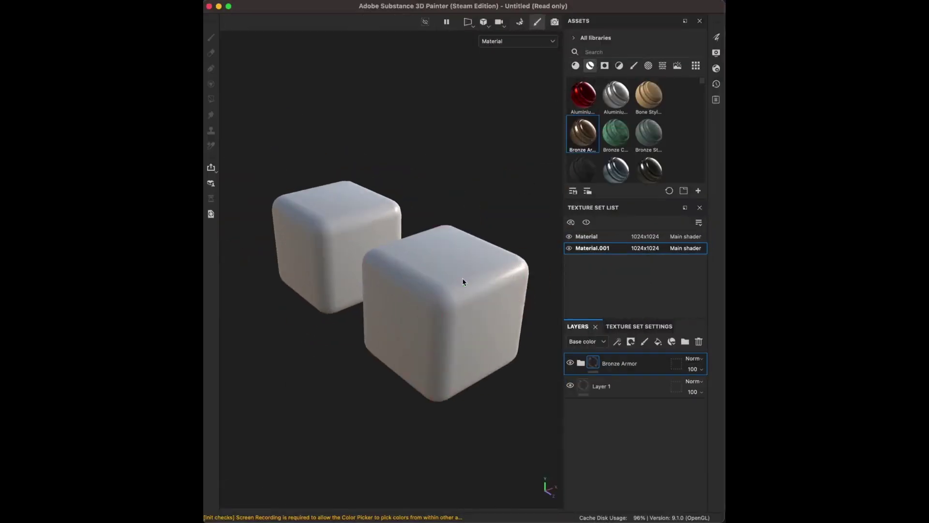
pyautogui.moveTo(339, 250); pyautogui.dragTo(326, 238)
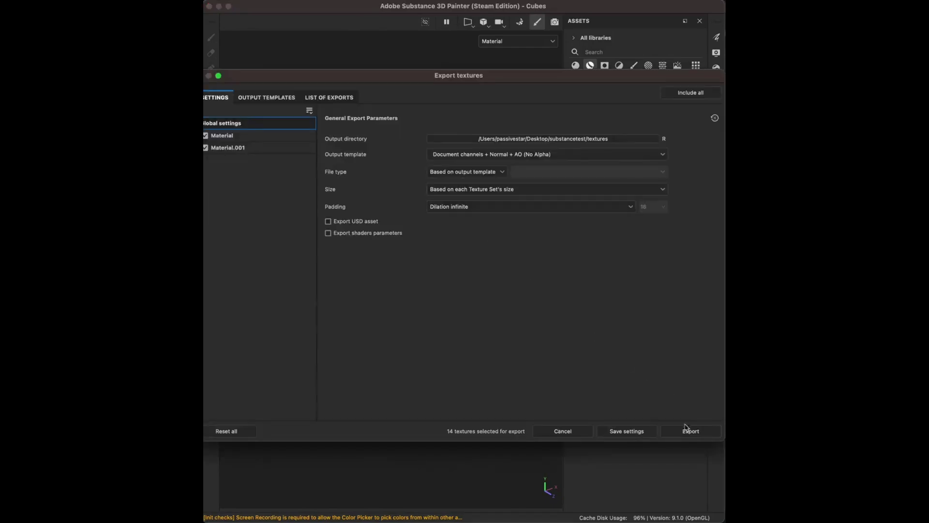
pyautogui.click(686, 430)
pyautogui.click(688, 431)
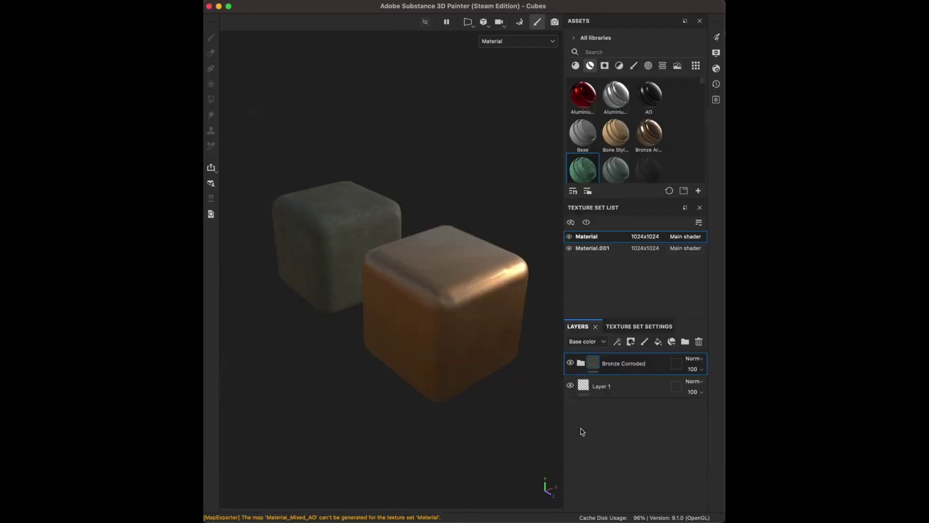
pyautogui.press('super+Tab')
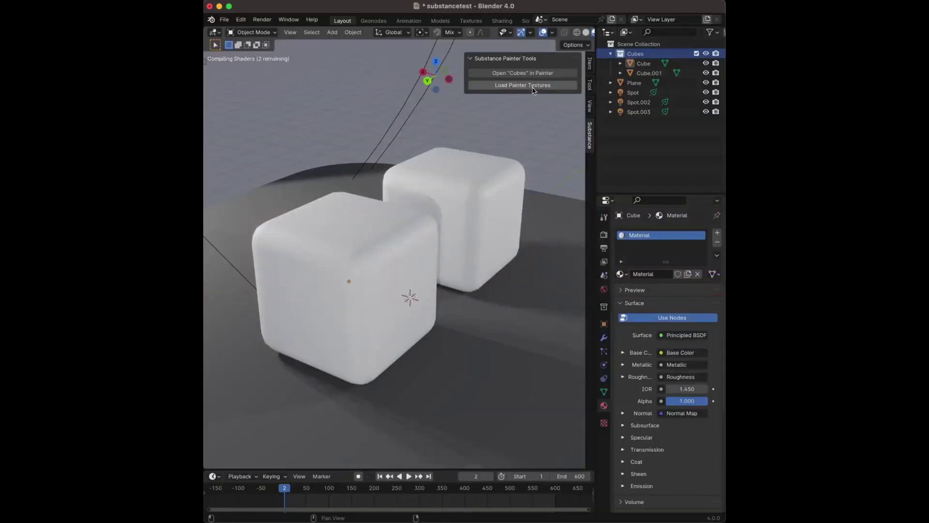
# Step: Back in Blender, give Cube.001 a new material and select the Cubes collection
pyautogui.moveTo(555, 261); pyautogui.dragTo(209, 268, button='middle')
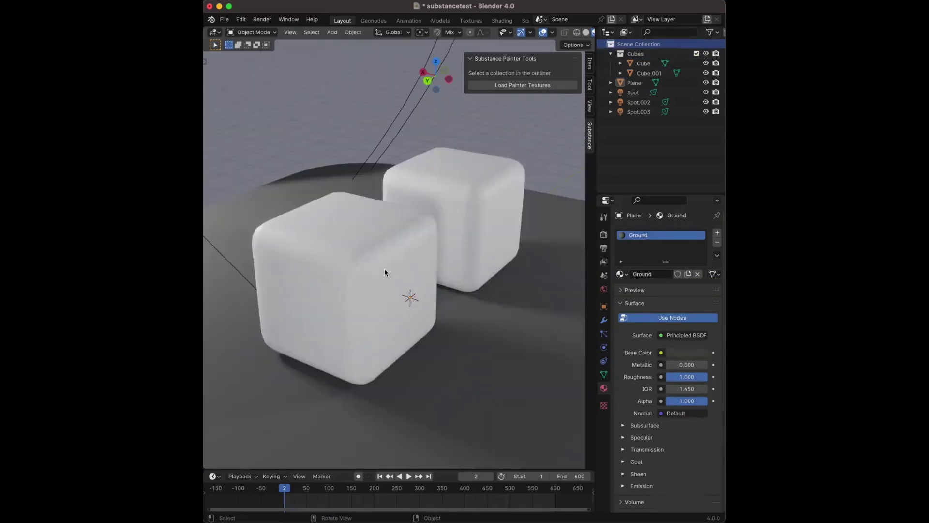
pyautogui.click(385, 268)
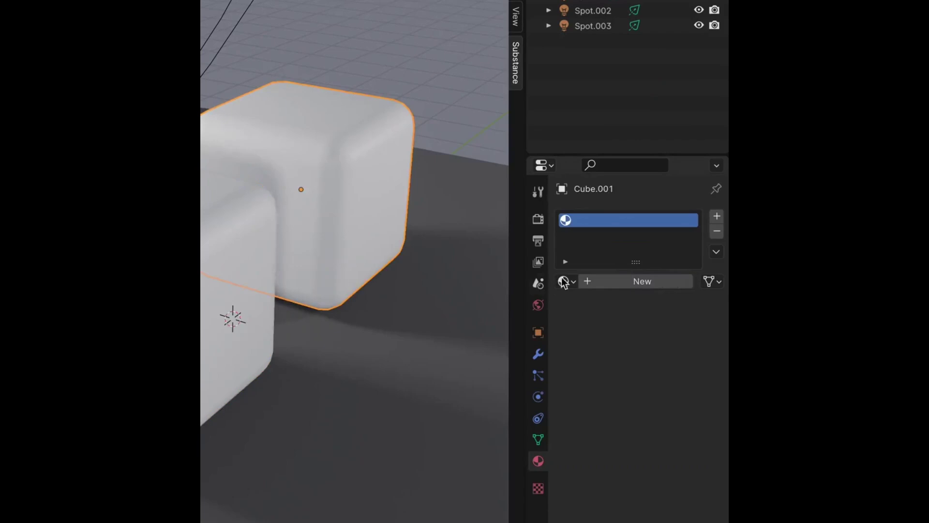
pyautogui.click(643, 281)
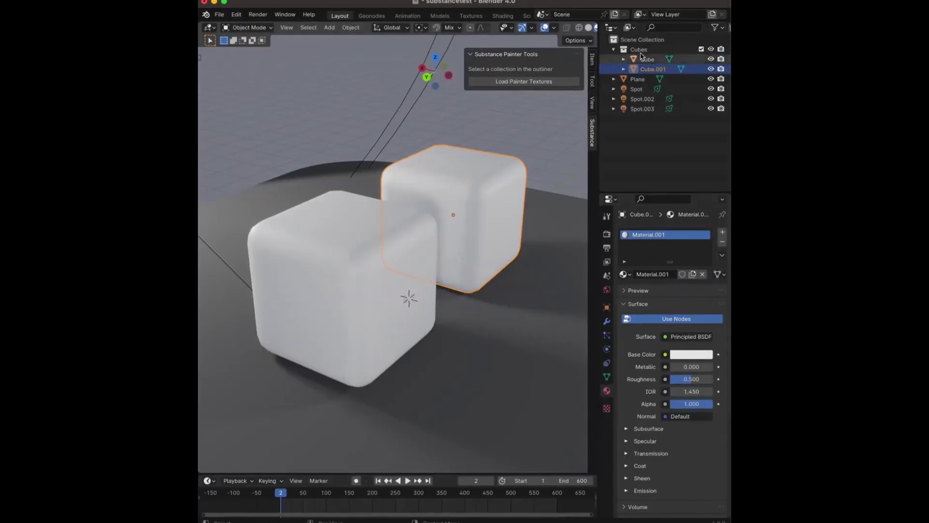
pyautogui.click(640, 51)
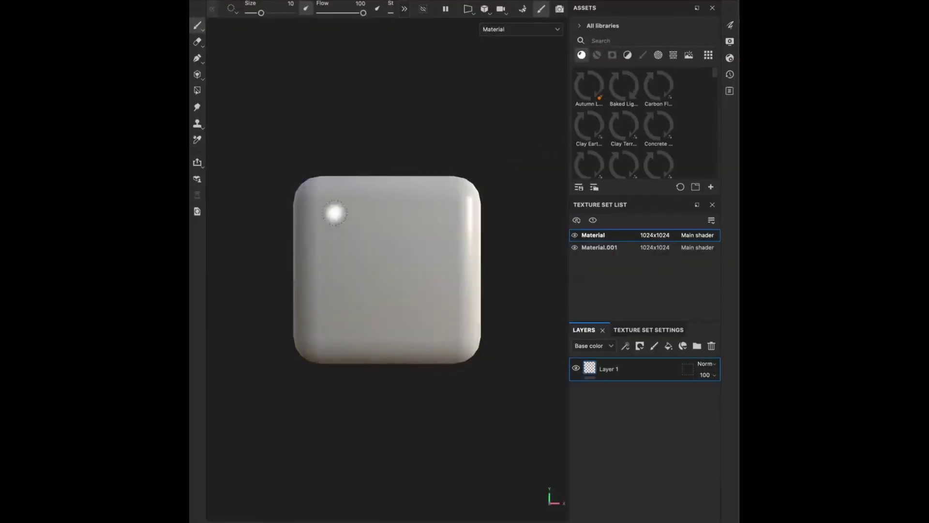
# Step: Apply Bronze Armor to the right cube, export both texture sets, and load them in Blender
pyautogui.keyDown('alt'); pyautogui.moveTo(335, 213); pyautogui.dragTo(385, 281); pyautogui.keyUp('alt')
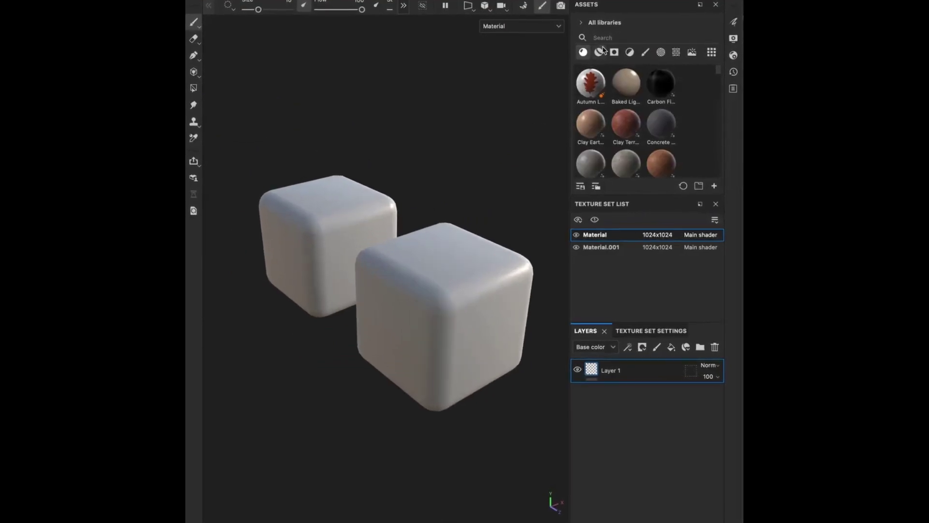
pyautogui.moveTo(463, 281); pyautogui.dragTo(464, 280)
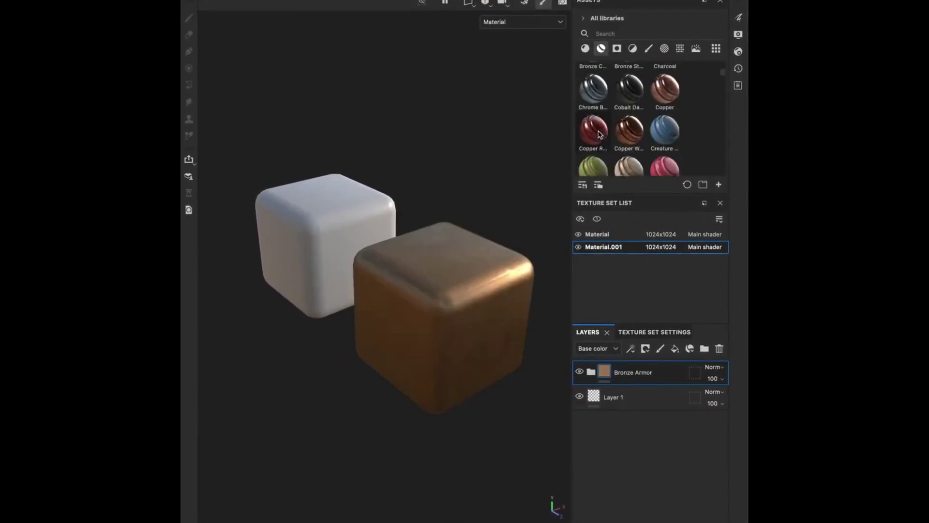
pyautogui.hotkey('ctrl', 'shift', 'e')
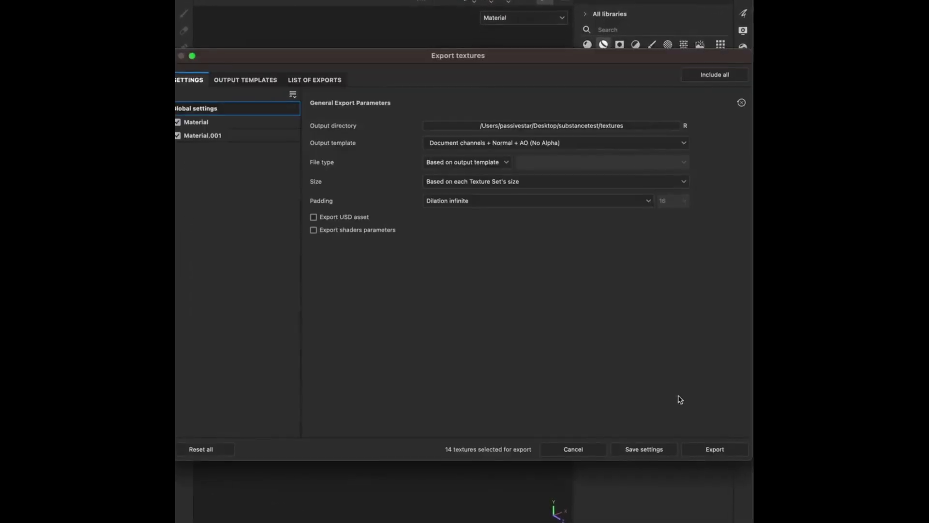
pyautogui.click(716, 448)
pyautogui.click(575, 449)
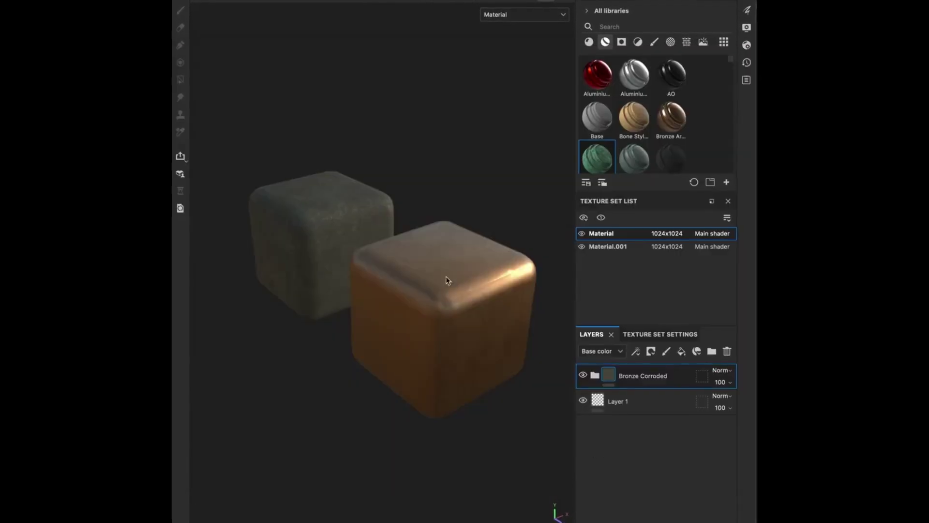
pyautogui.press('super+Tab')
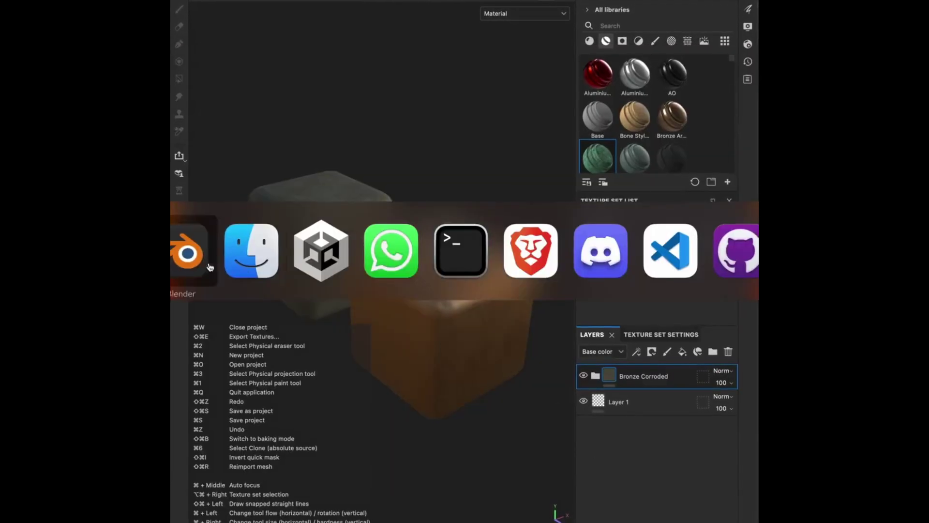
pyautogui.click(542, 62)
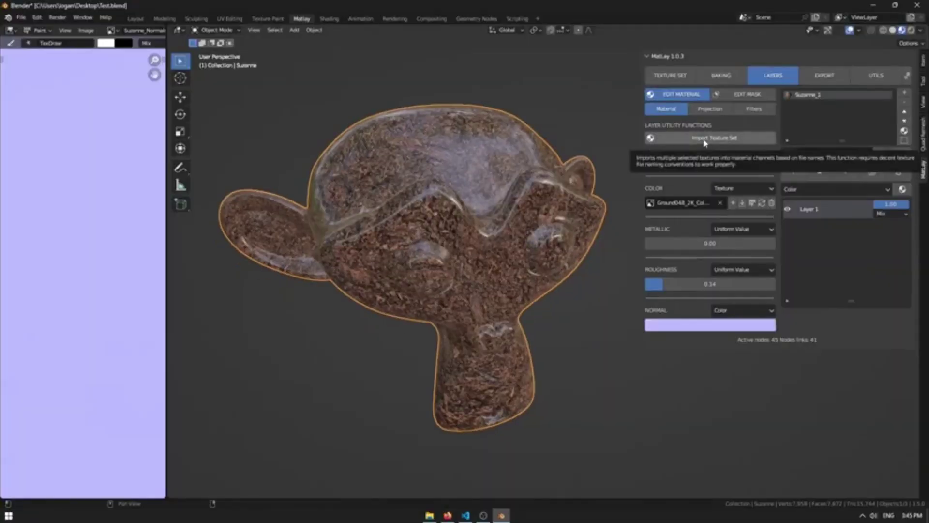
# Step: Import the Rock035 texture set onto Suzanne and review its projection settings around the head
pyautogui.click(714, 138)
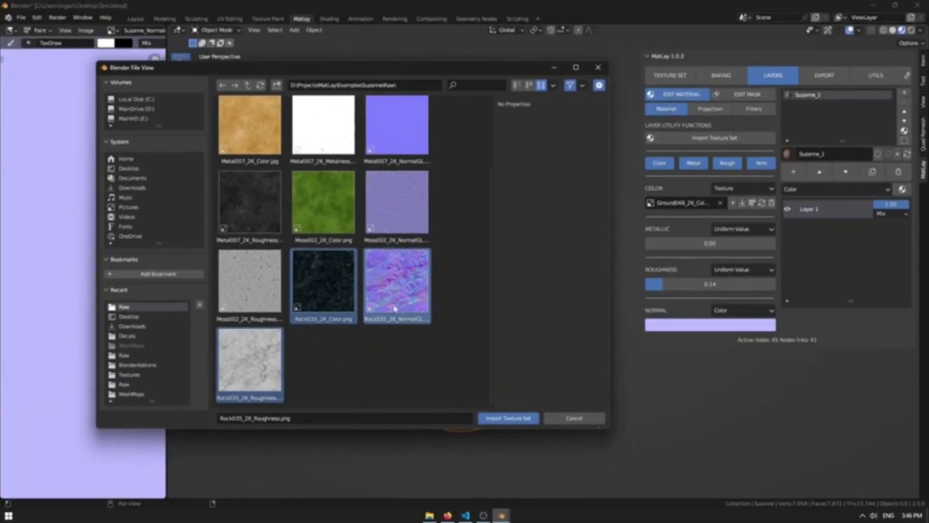
pyautogui.doubleClick(388, 312)
pyautogui.click(711, 109)
pyautogui.moveTo(426, 290); pyautogui.dragTo(446, 270, button='middle')
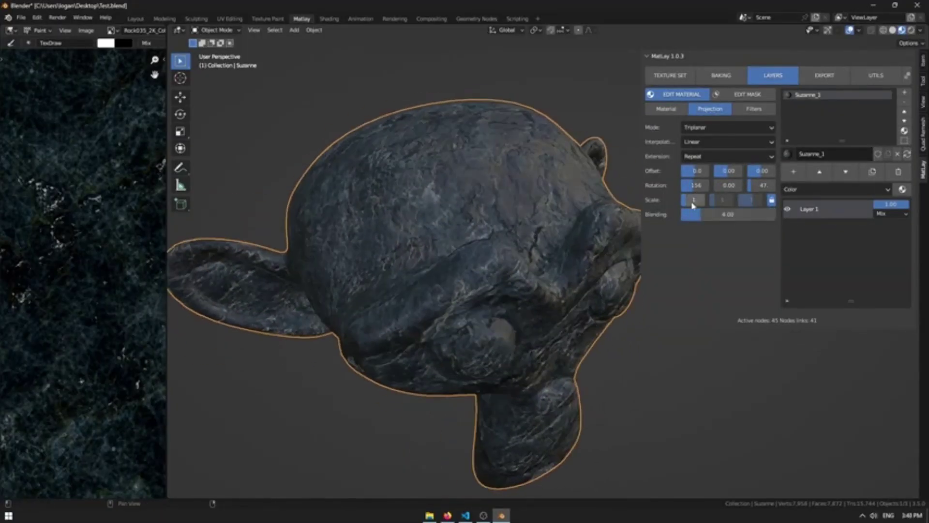
pyautogui.moveTo(484, 271); pyautogui.dragTo(525, 166, button='middle')
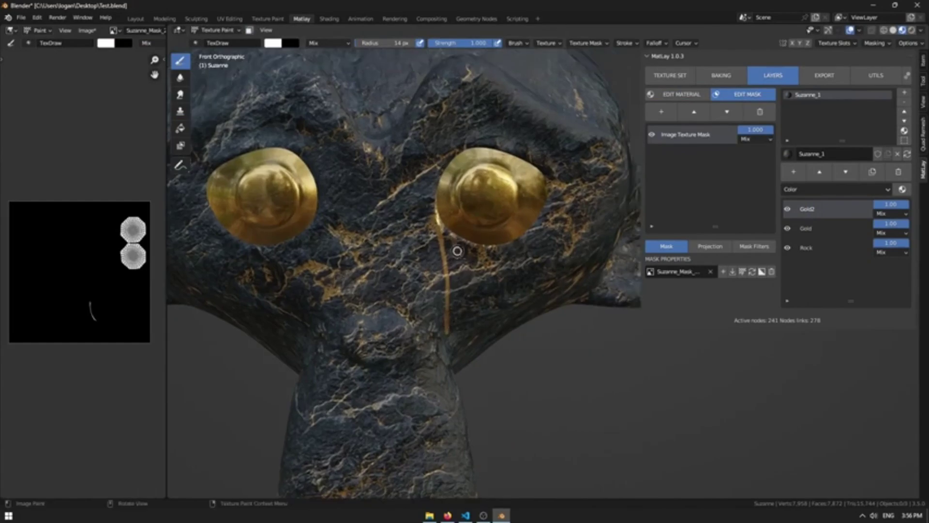
# Step: Paint gold drips under the eye, import a Ground texture set, and mask it with BlenderLogo_Color.png
pyautogui.moveTo(525, 213); pyautogui.dragTo(523, 276)
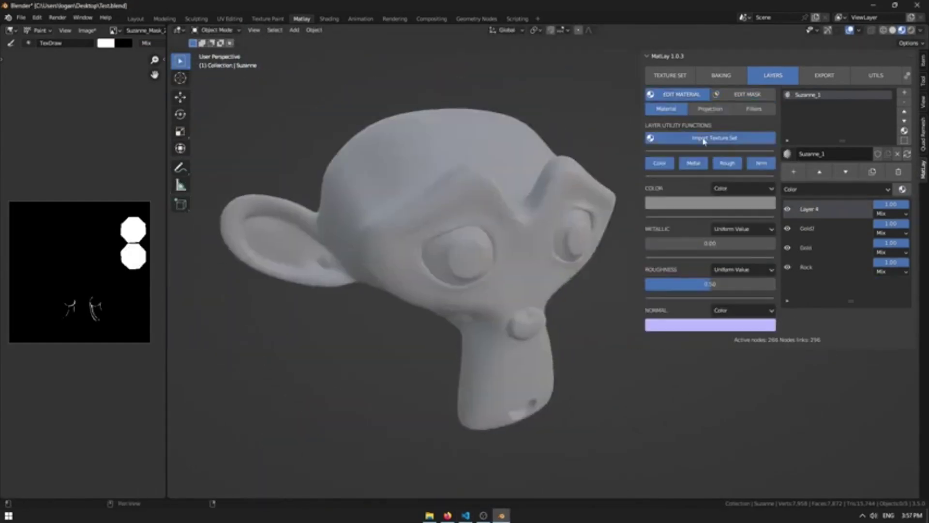
pyautogui.click(703, 139)
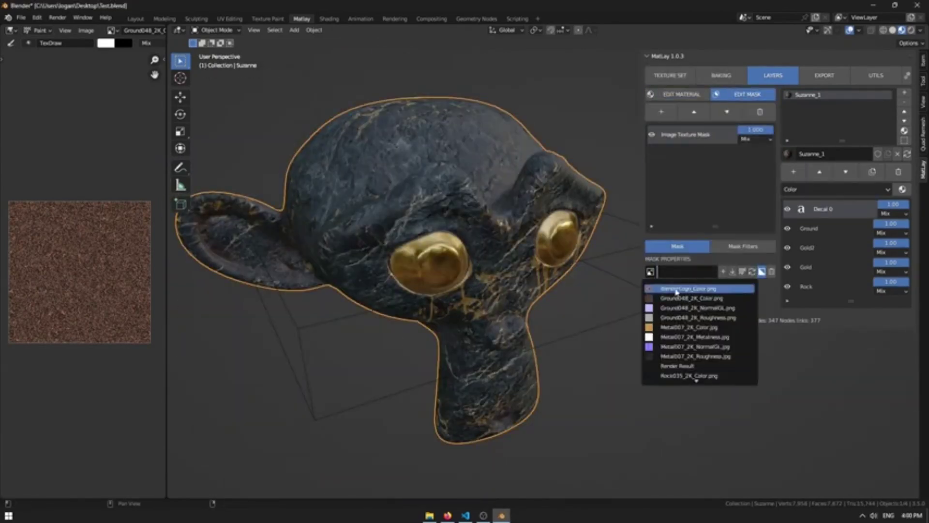
pyautogui.click(676, 289)
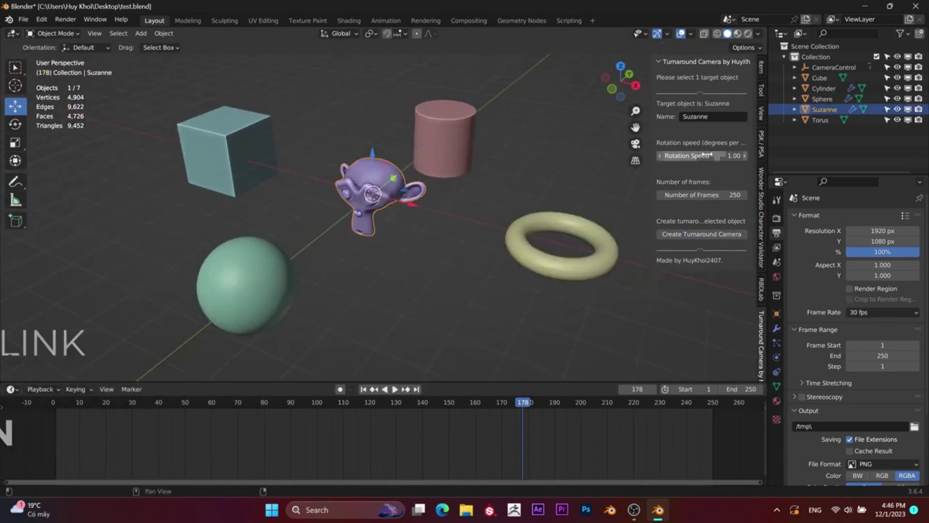
# Step: Create the turnaround camera around Suzanne and play its orbit with a taller timeline
pyautogui.click(702, 234)
pyautogui.press('space')
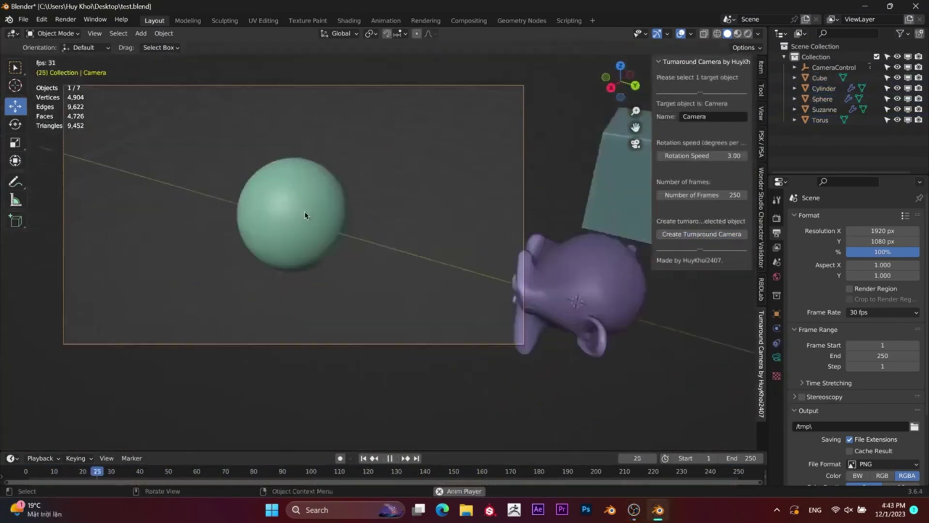
pyautogui.moveTo(338, 454); pyautogui.dragTo(337, 395)
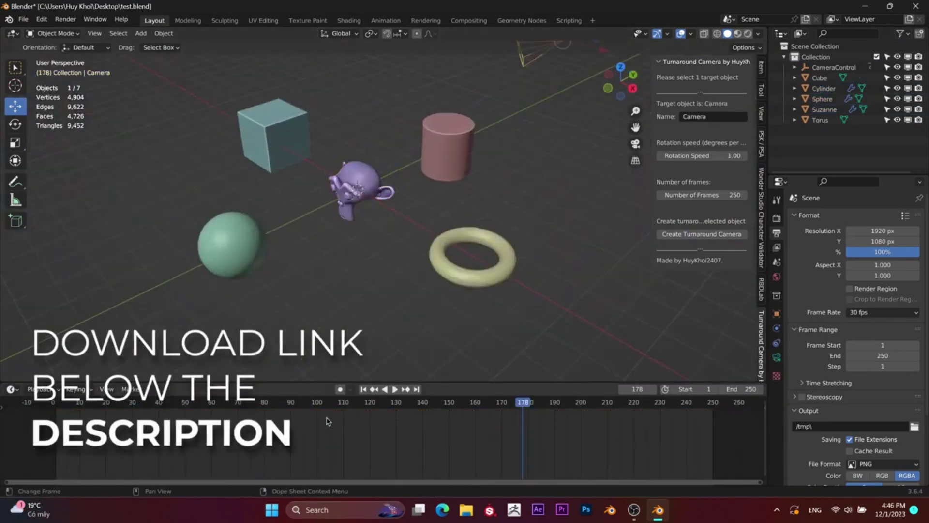
pyautogui.click(361, 191)
pyautogui.moveTo(361, 191); pyautogui.dragTo(644, 165, button='middle')
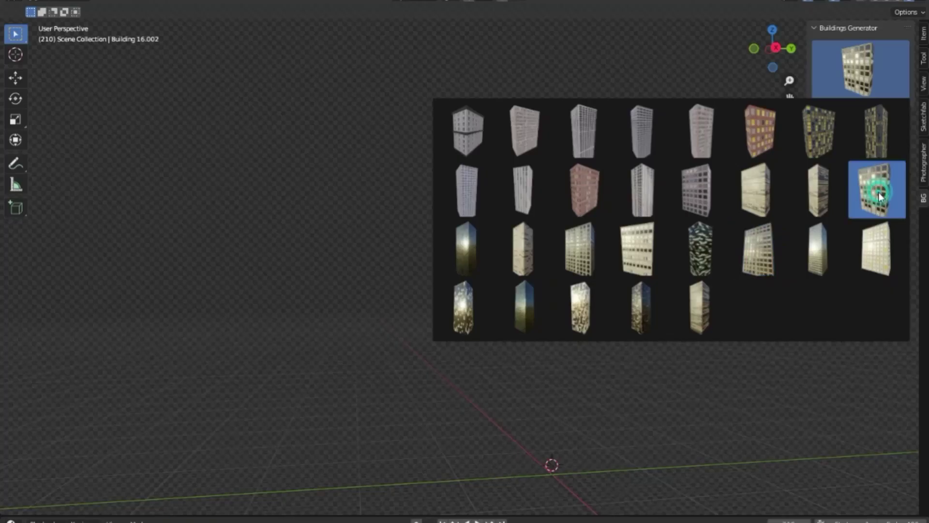
# Step: Add the chosen building preset to the scene and raise it by two floors
pyautogui.click(580, 249)
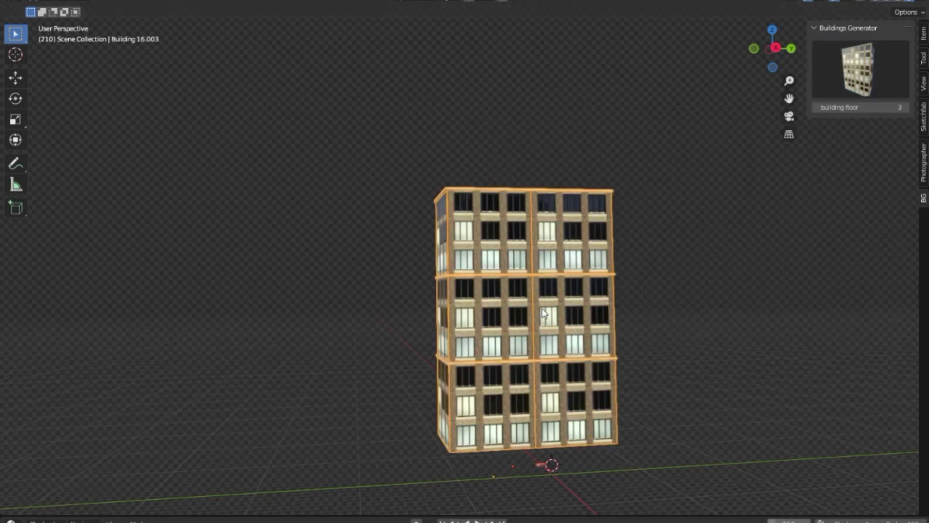
pyautogui.scroll(-2, 554, 427)
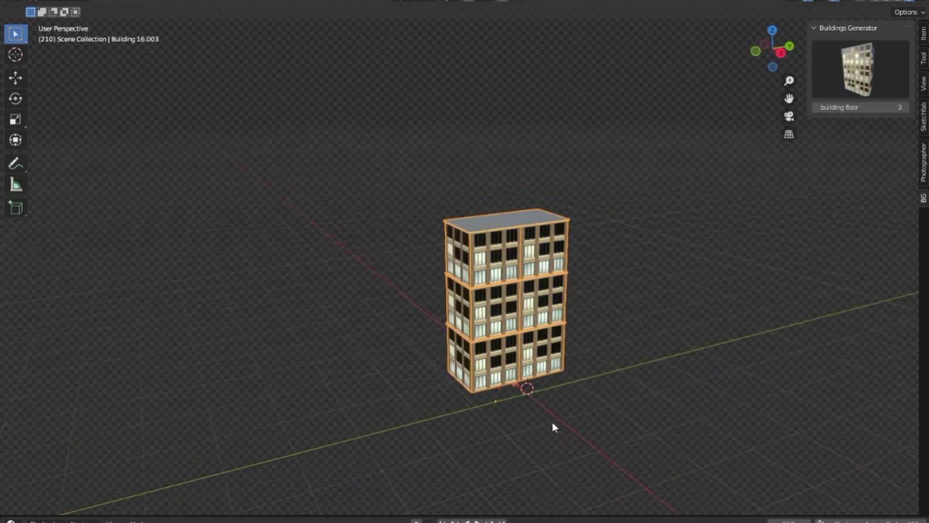
pyautogui.moveTo(554, 428); pyautogui.dragTo(581, 417, button='middle')
pyautogui.scroll(3, 581, 417)
pyautogui.click(905, 107)
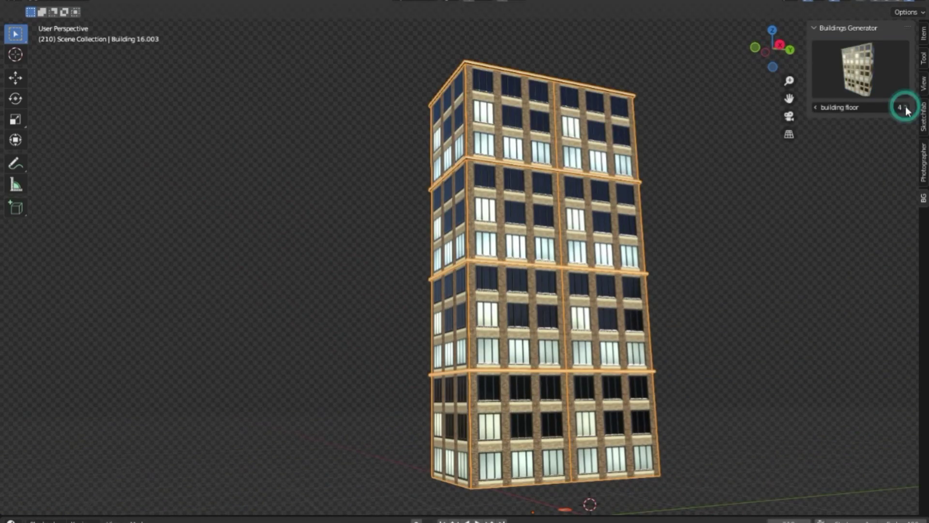
pyautogui.click(906, 107)
# Step: Place a glass building left of the tall one and make it two floors taller
pyautogui.moveTo(629, 242); pyautogui.dragTo(591, 264, button='middle')
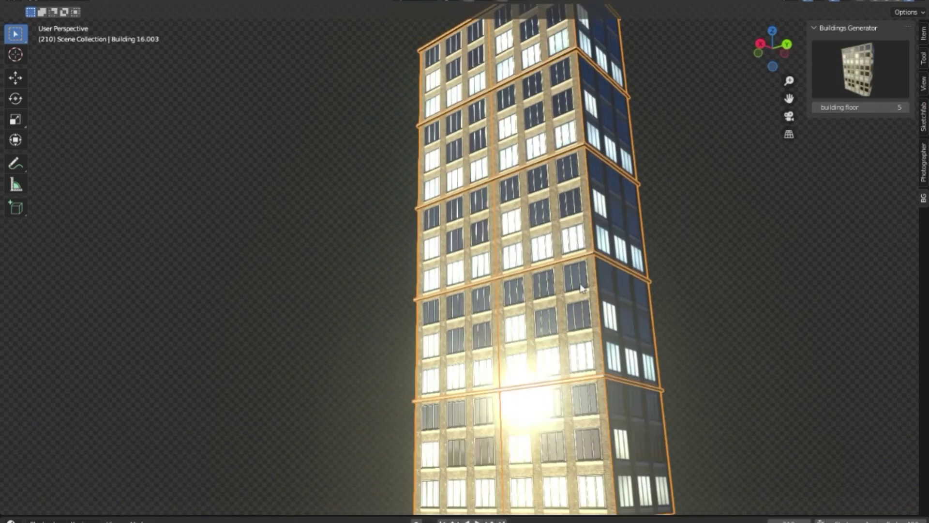
pyautogui.scroll(-1, 582, 289)
pyautogui.scroll(1, 581, 288)
pyautogui.click(883, 69)
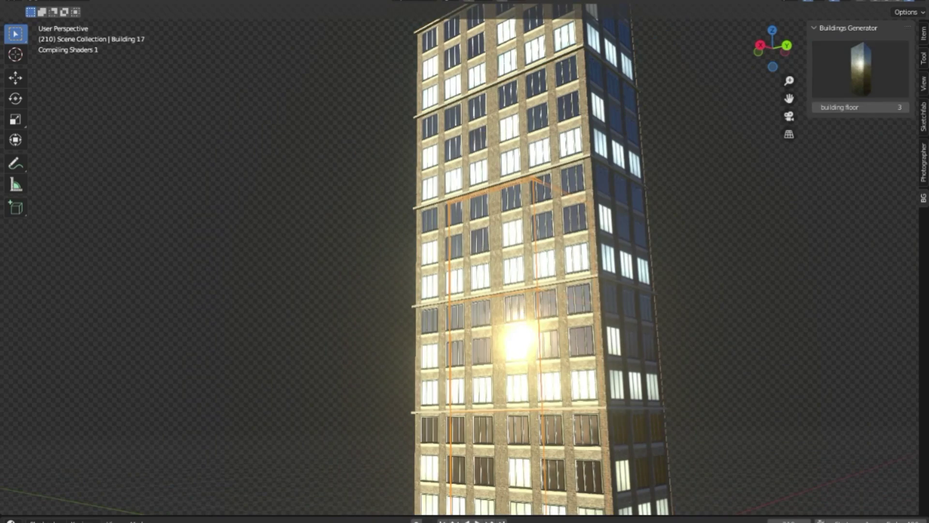
pyautogui.moveTo(499, 343); pyautogui.dragTo(538, 330, button='middle')
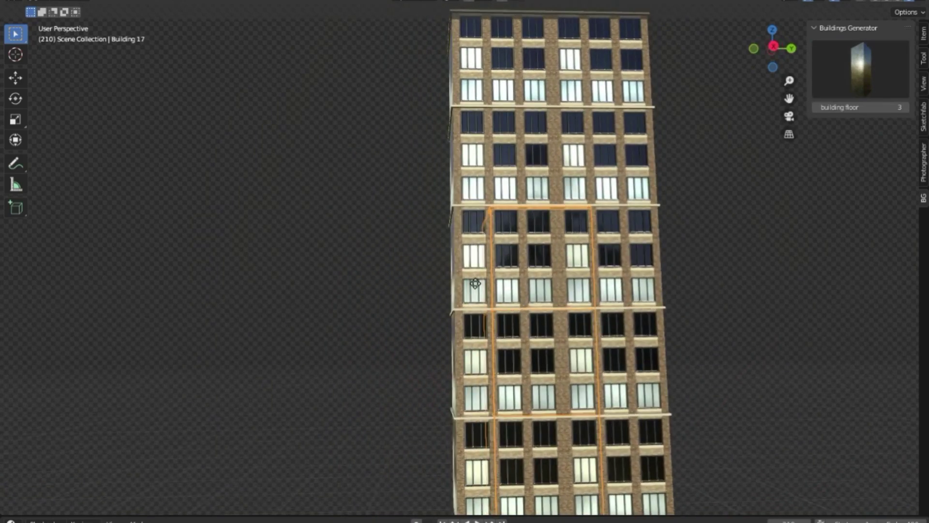
pyautogui.press('g')
pyautogui.moveTo(412, 340); pyautogui.dragTo(751, 271, button='middle')
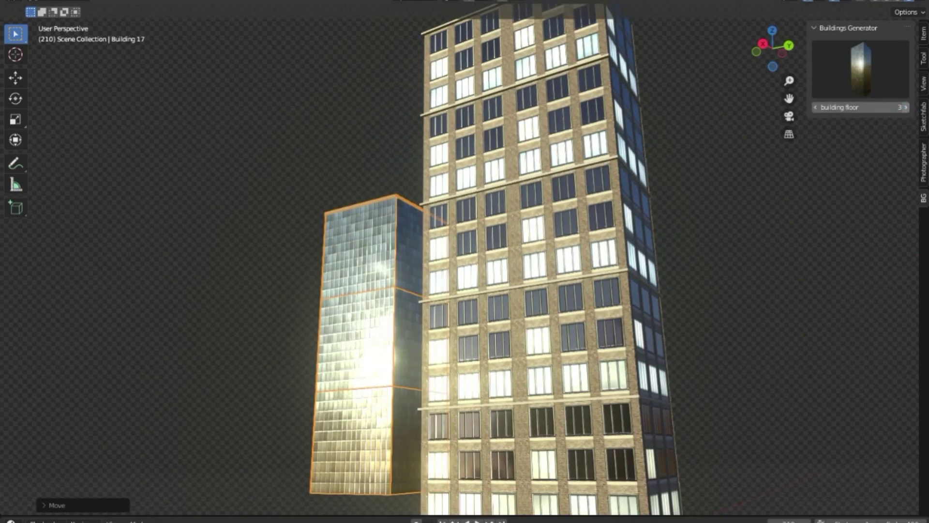
pyautogui.click(904, 107)
pyautogui.click(904, 108)
# Step: Duplicate the glass building, then select the brick building
pyautogui.hotkey('shift', 'd')
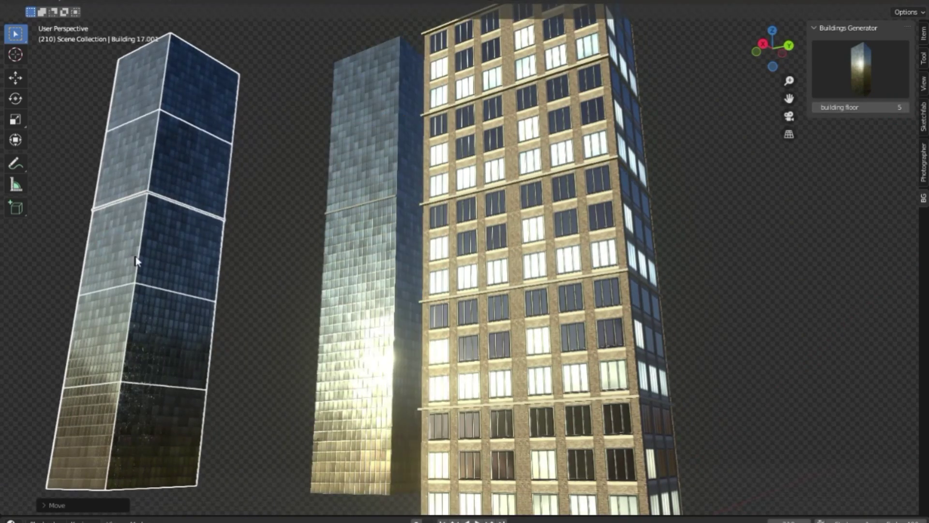
pyautogui.scroll(3, 228, 332)
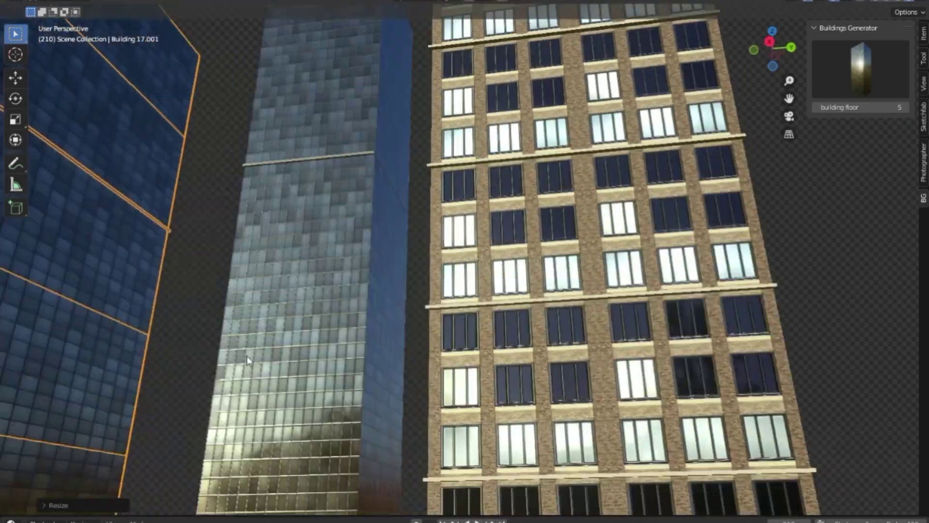
pyautogui.click(242, 379)
pyautogui.hotkey('ctrl', 'z')
pyautogui.hotkey('ctrl', 'z')
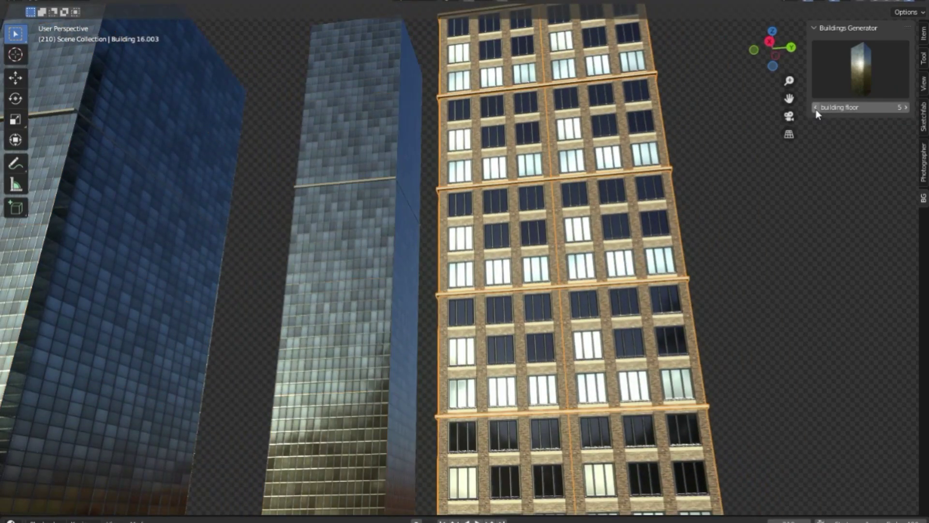
# Step: Remove floors from the brick building, then duplicate it and rotate the copy to an angle
pyautogui.click(816, 108)
pyautogui.hotkey('shift', 'd')
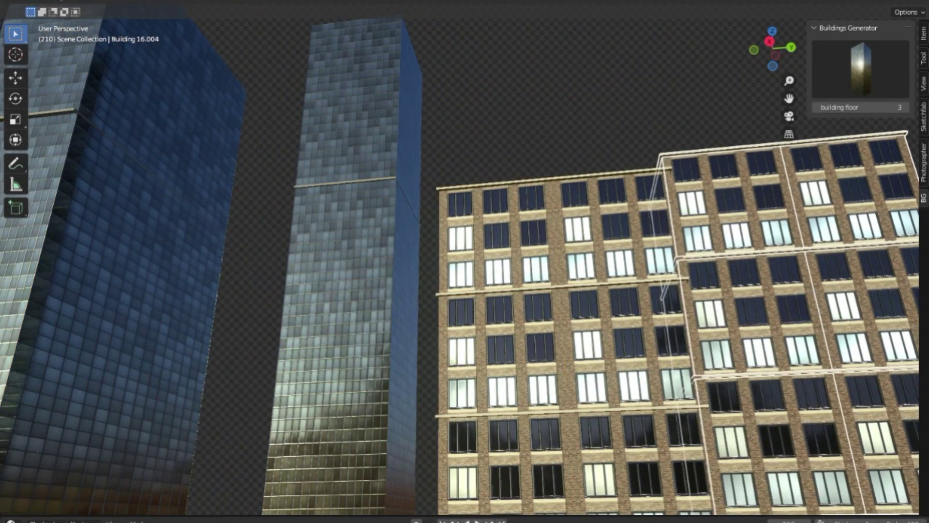
pyautogui.press('r')
pyautogui.click(703, 294)
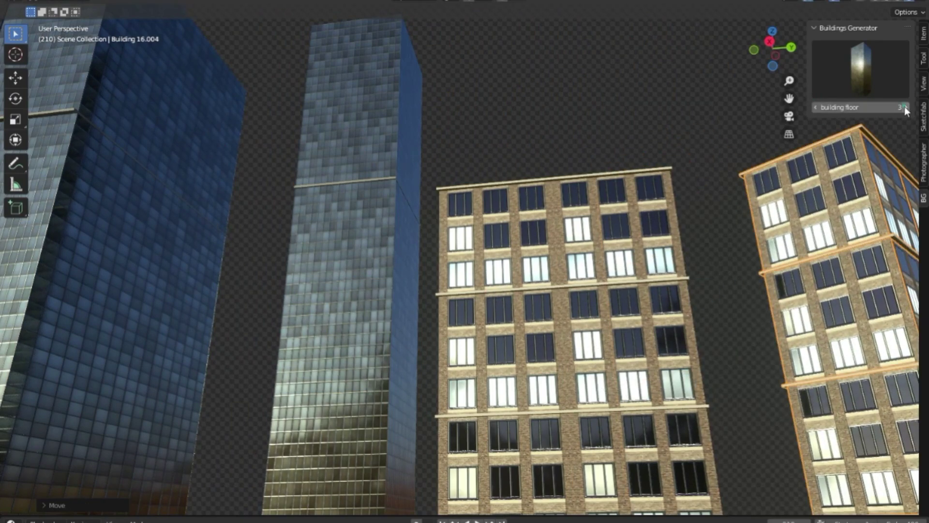
# Step: Add a beige-style building from the style gallery, then move and scale it beside the brick buildings
pyautogui.click(845, 89)
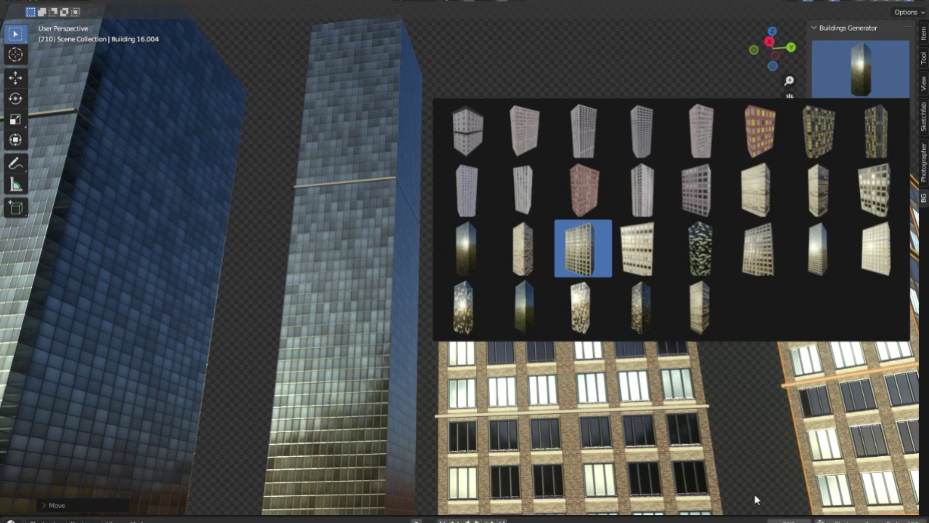
pyautogui.click(583, 248)
pyautogui.moveTo(424, 256); pyautogui.dragTo(548, 194)
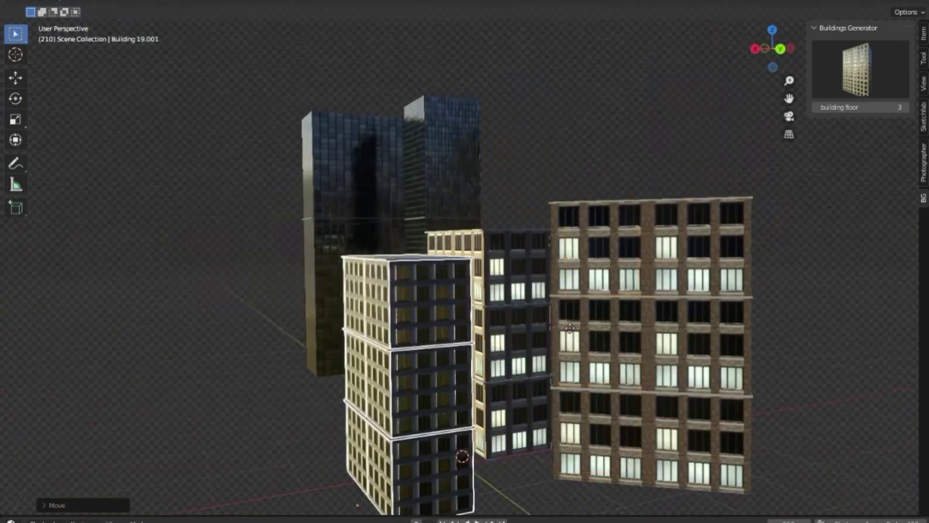
pyautogui.press('s')
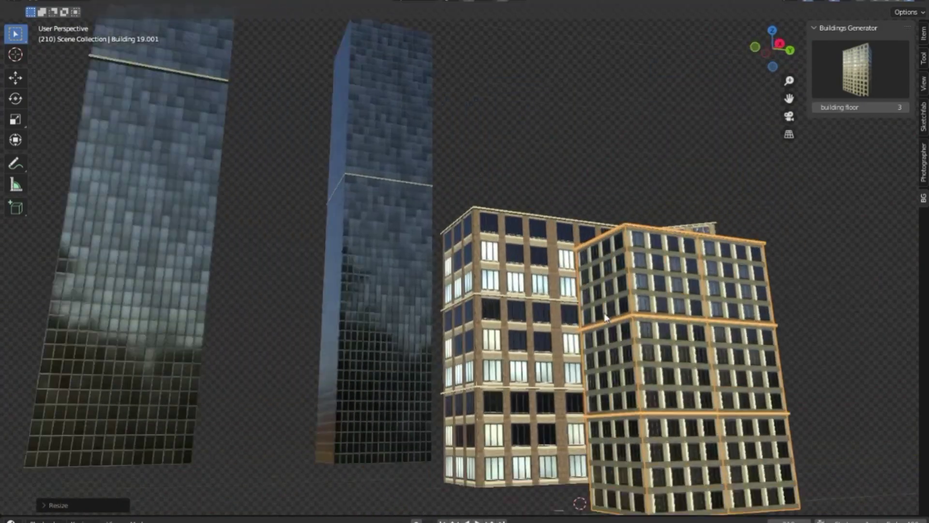
pyautogui.press('g')
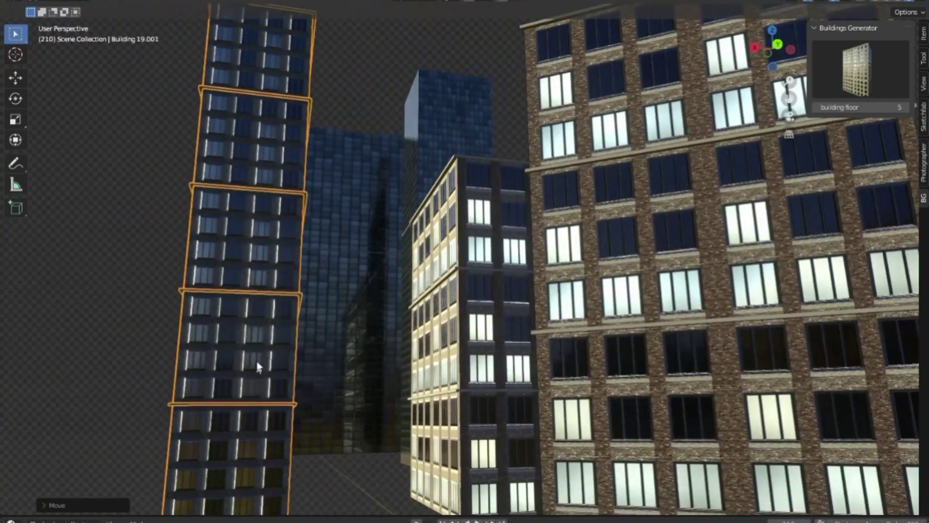
pyautogui.scroll(5, 271, 339)
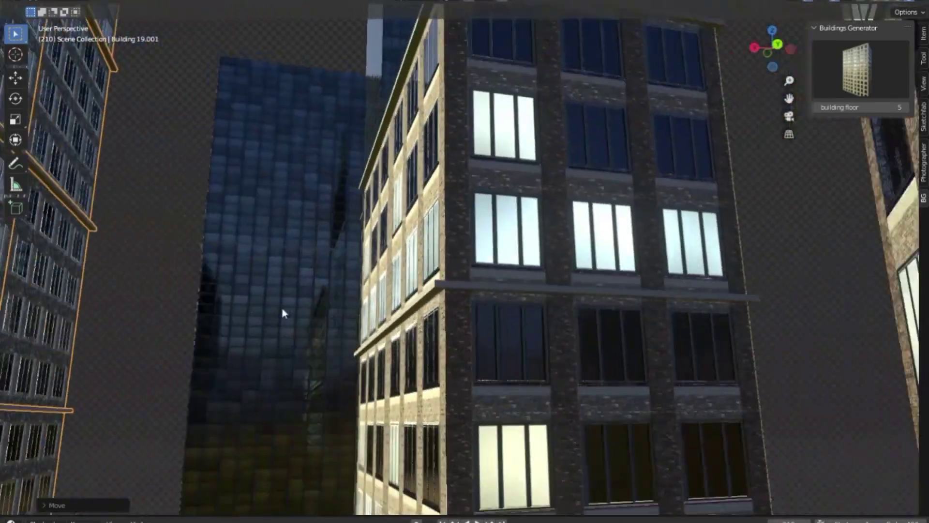
pyautogui.scroll(-4, 295, 348)
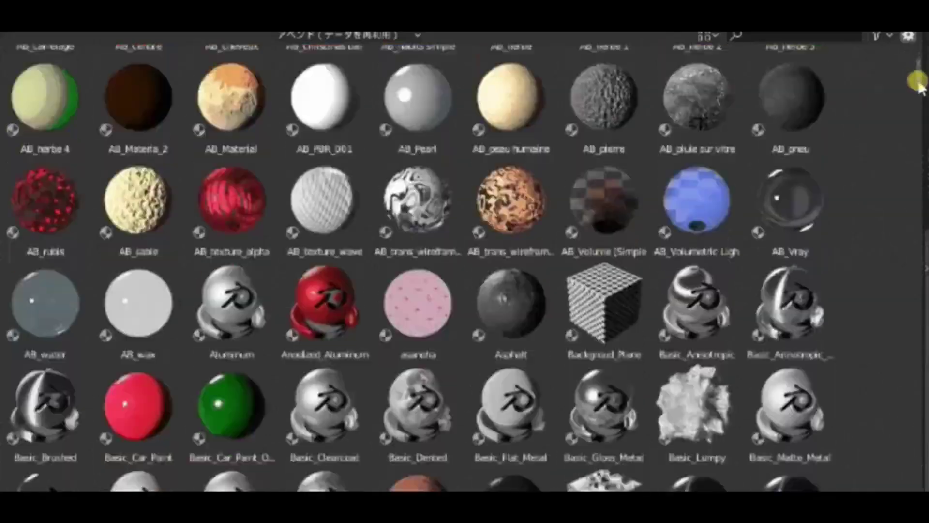
# Step: Start a new asset library in File Paths and paste the 800 procedural materials folder path
pyautogui.scroll(-20, 465, 266)
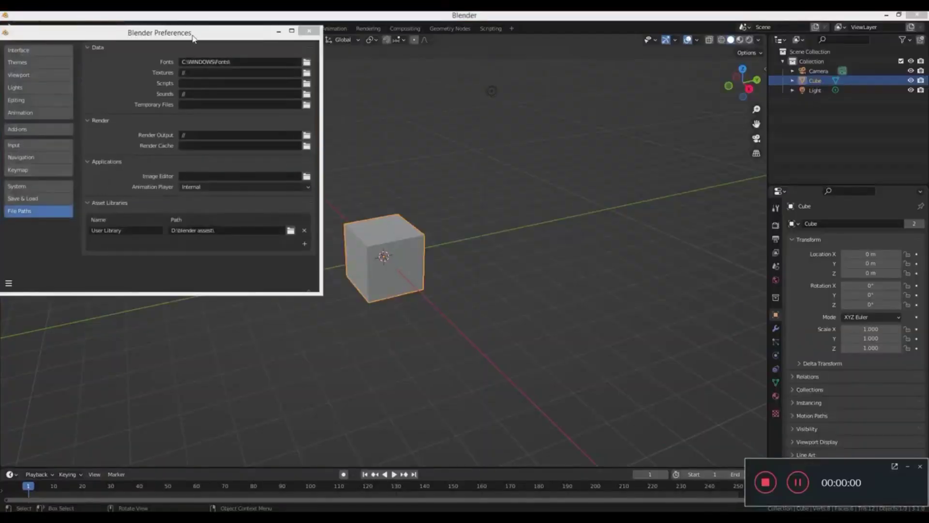
pyautogui.click(170, 235)
pyautogui.click(165, 248)
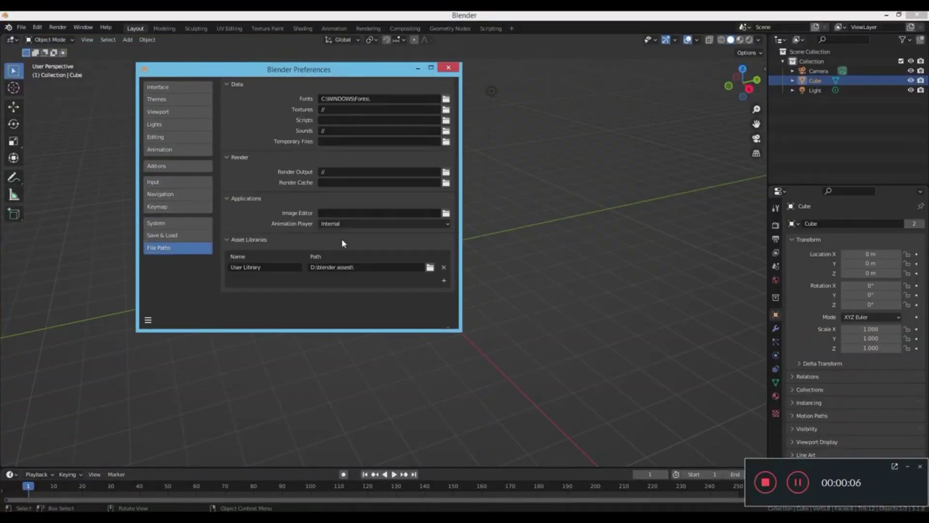
pyautogui.click(444, 280)
pyautogui.click(152, 478)
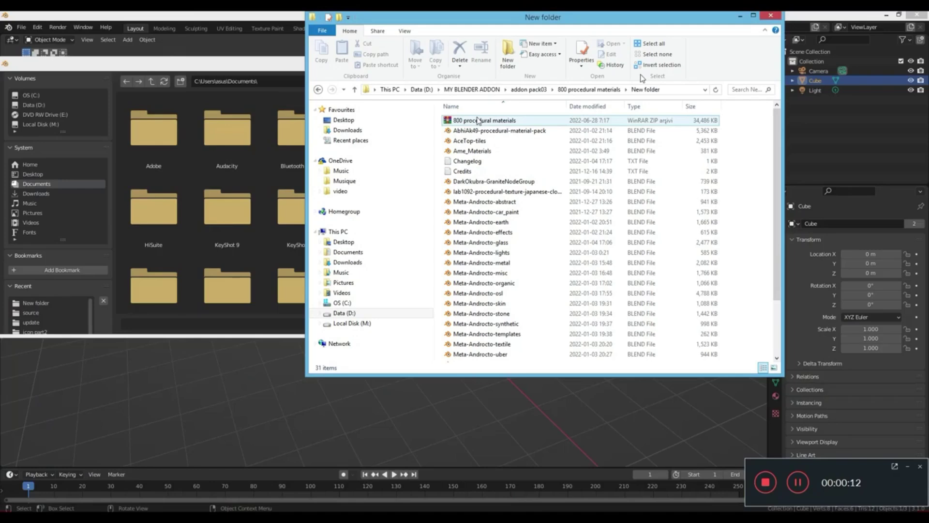
pyautogui.hotkey('ctrl', 'c')
pyautogui.hotkey('alt', 'Tab')
pyautogui.hotkey('ctrl', 'v')
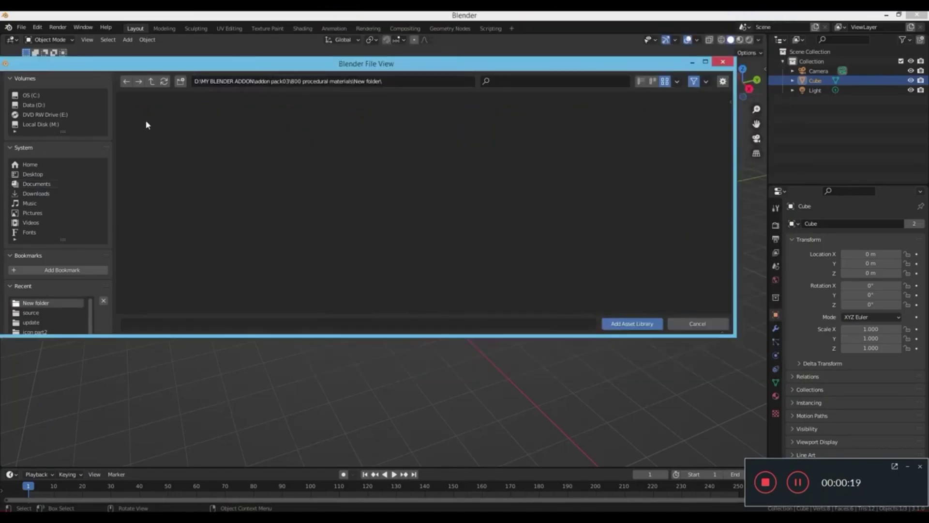
# Step: Confirm the folder as an asset library, close Preferences, and split the viewport into two views
pyautogui.click(632, 324)
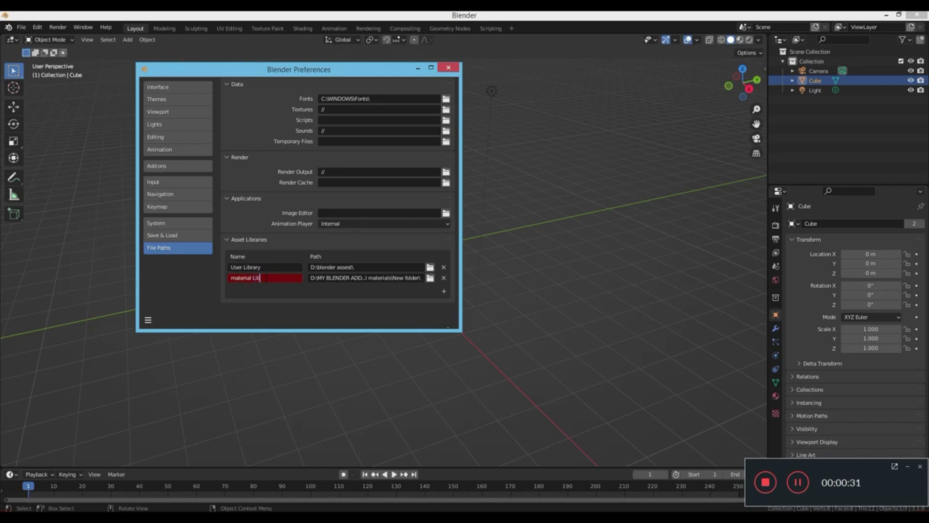
pyautogui.click(458, 69)
pyautogui.moveTo(2, 35); pyautogui.dragTo(300, 242)
# Step: Turn the left view into an Asset Browser showing the material Lib library
pyautogui.click(17, 42)
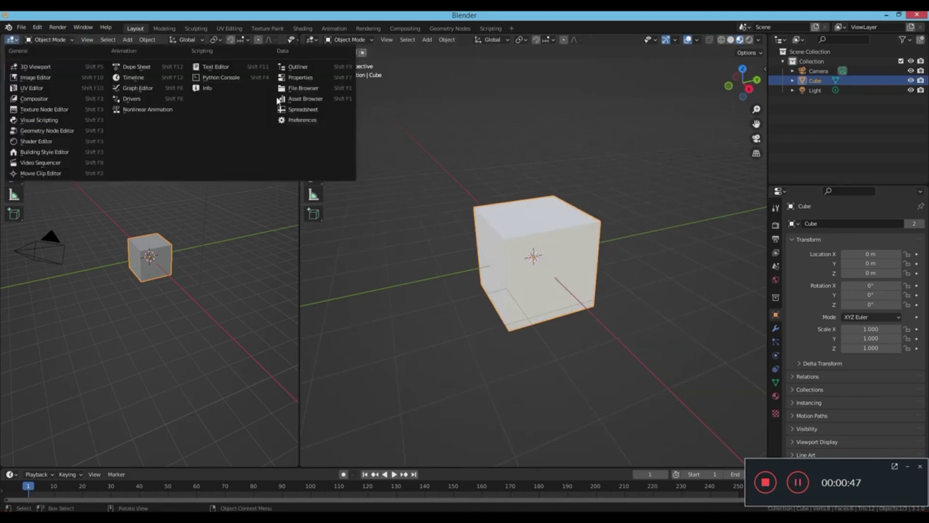
pyautogui.click(300, 100)
pyautogui.click(27, 93)
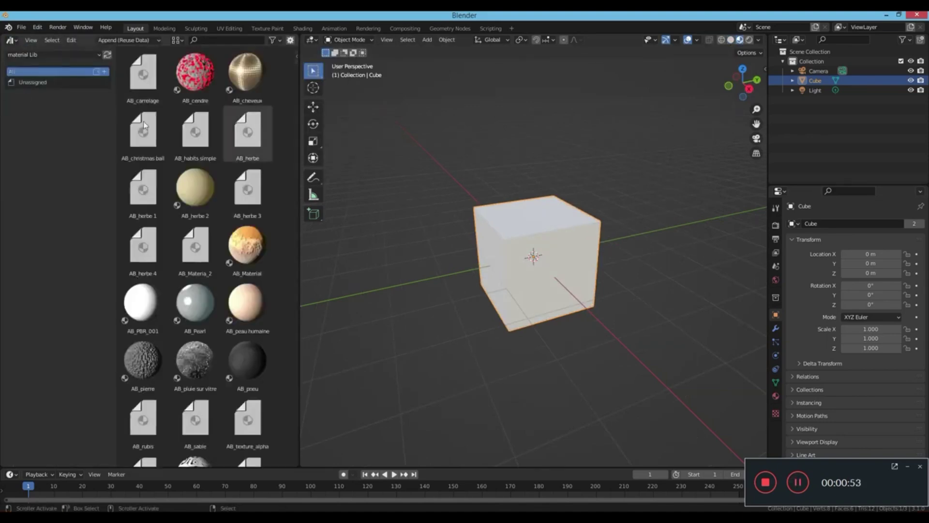
# Step: Drag Car_Paint_Pearlescent onto the cube and browse further materials in the library
pyautogui.moveTo(295, 62); pyautogui.dragTo(295, 96)
pyautogui.moveTo(246, 303); pyautogui.dragTo(585, 272)
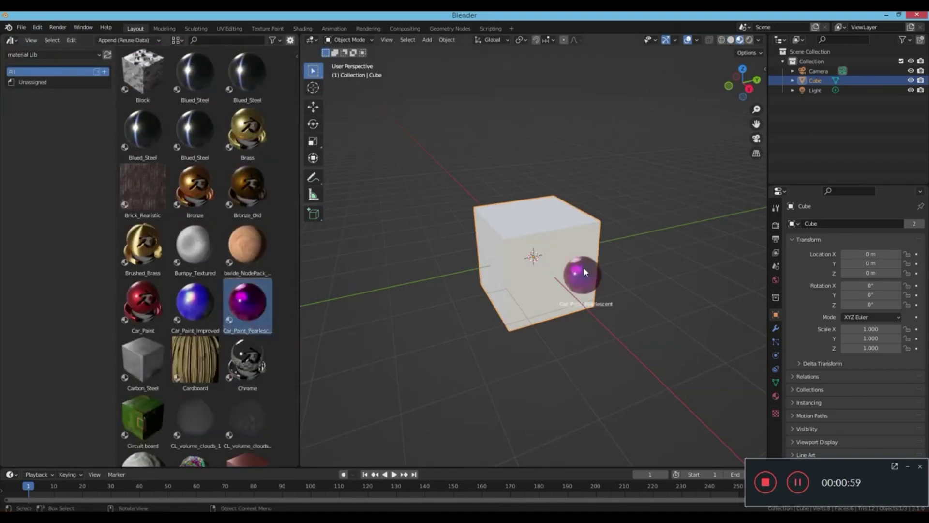
pyautogui.scroll(-15, 289, 153)
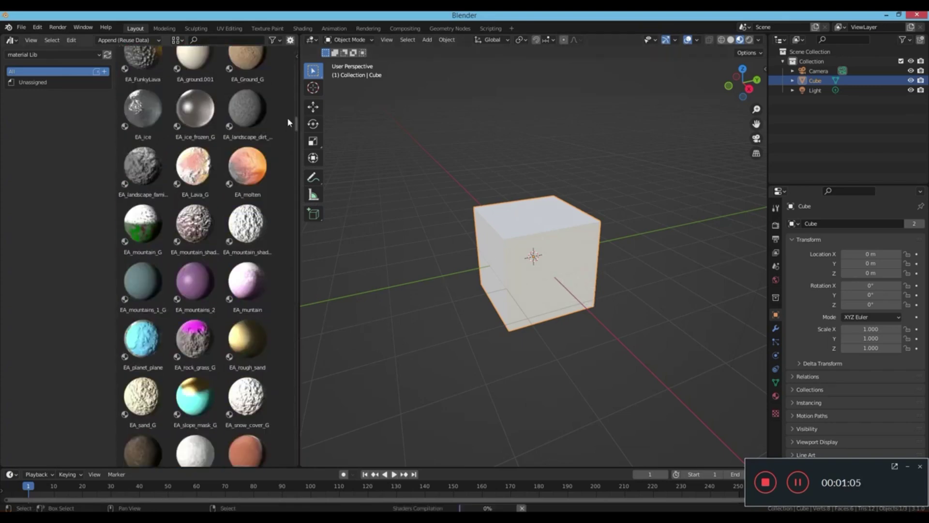
pyautogui.moveTo(295, 112); pyautogui.dragTo(296, 107)
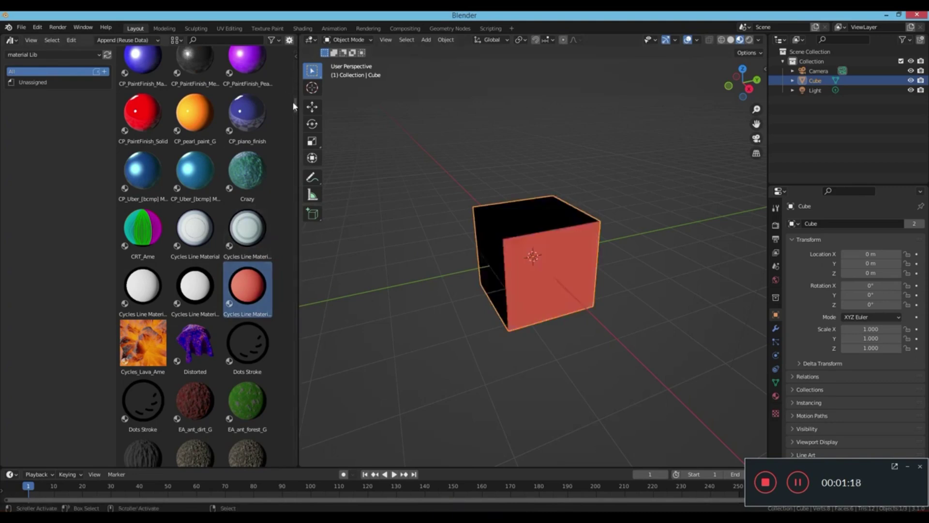
pyautogui.moveTo(297, 111); pyautogui.dragTo(279, 405)
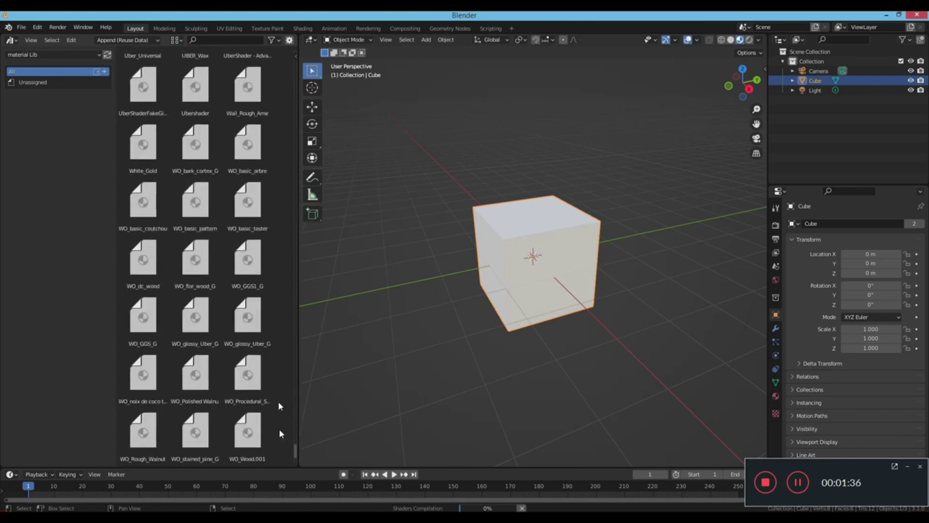
pyautogui.moveTo(293, 258); pyautogui.dragTo(297, 147)
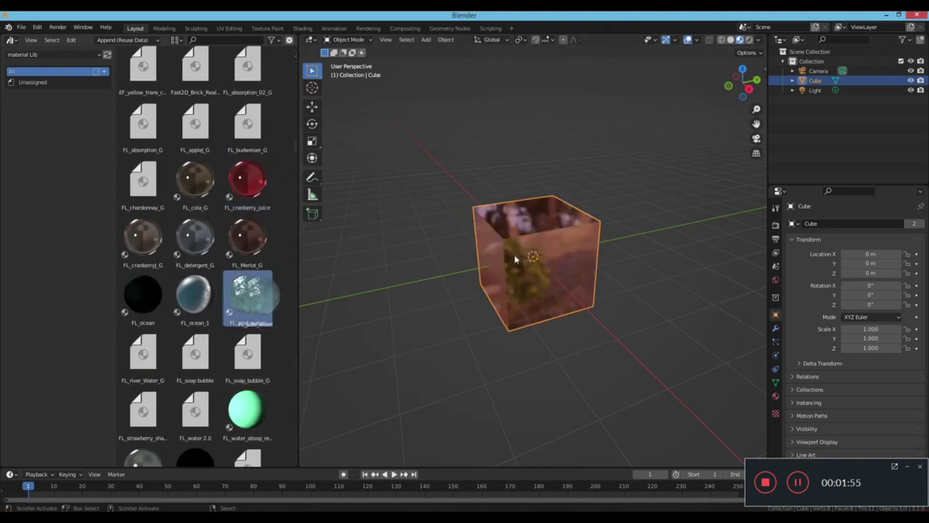
pyautogui.scroll(10, 296, 186)
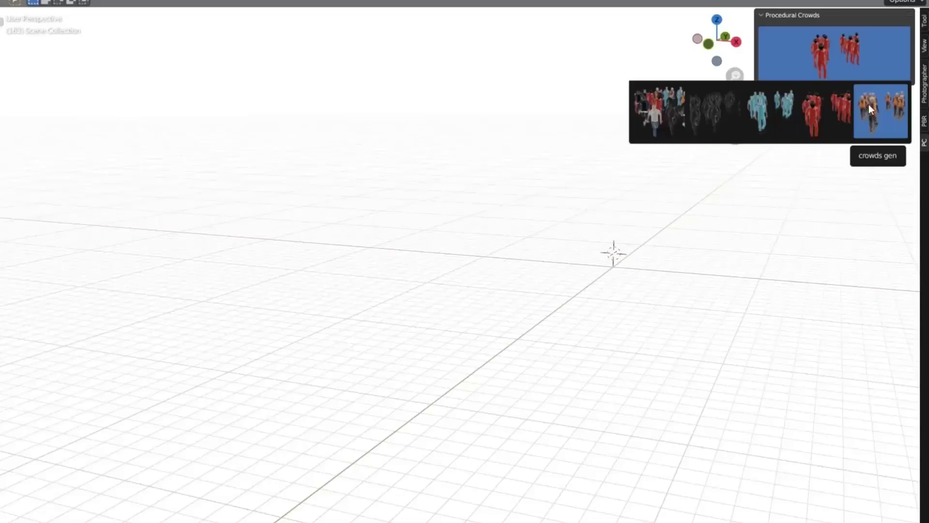
# Step: Spawn a walking crowd of construction workers, regenerate it, then switch to the mixed-people preset
pyautogui.click(870, 111)
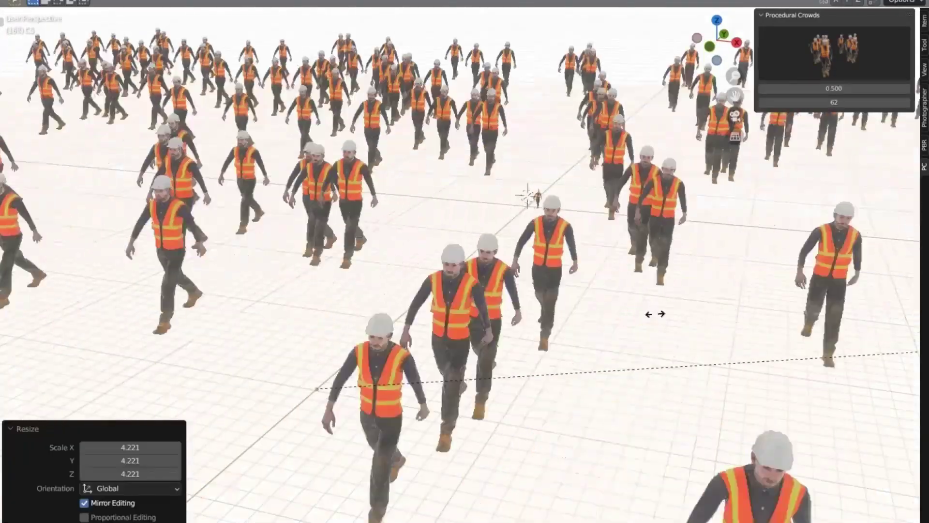
pyautogui.moveTo(655, 314); pyautogui.dragTo(822, 113, button='middle')
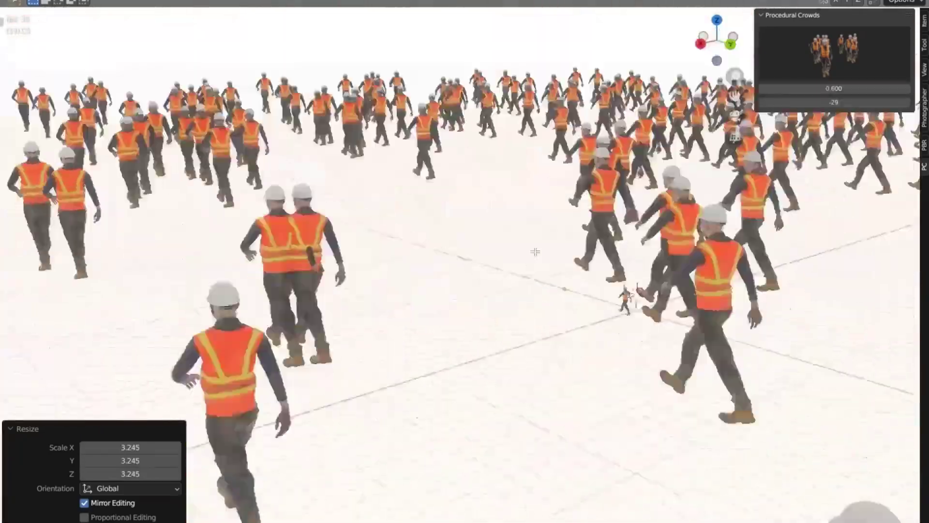
pyautogui.moveTo(291, 218); pyautogui.dragTo(292, 286, button='middle')
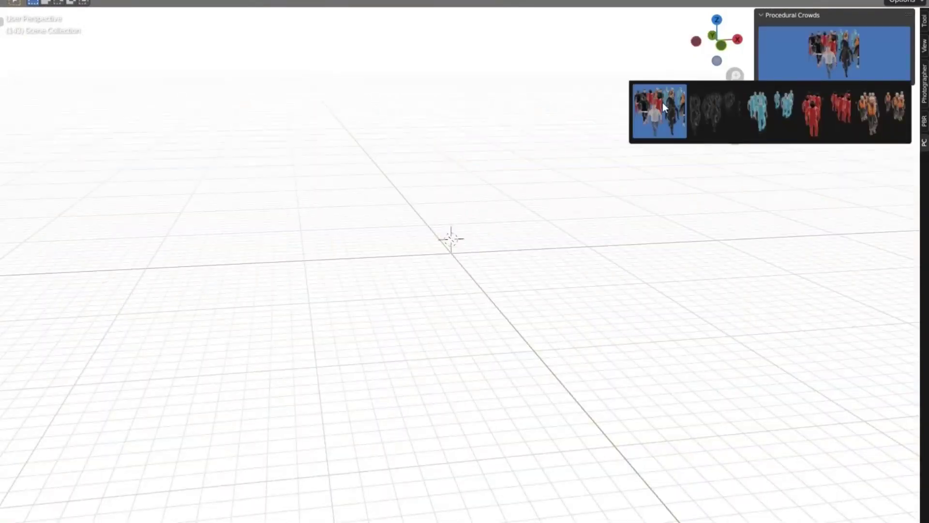
pyautogui.click(663, 103)
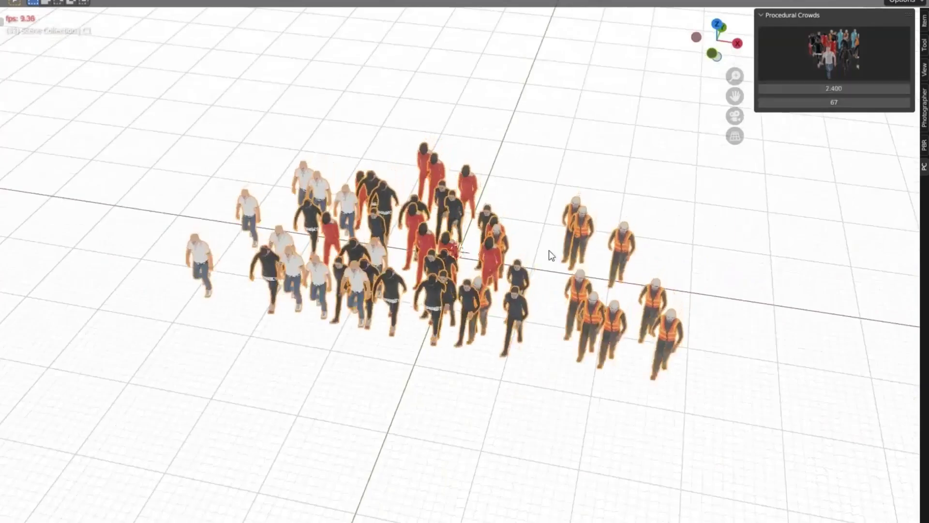
# Step: Orbit to an eye-level front view of the mixed walking crowd
pyautogui.moveTo(581, 266); pyautogui.dragTo(585, 223, button='middle')
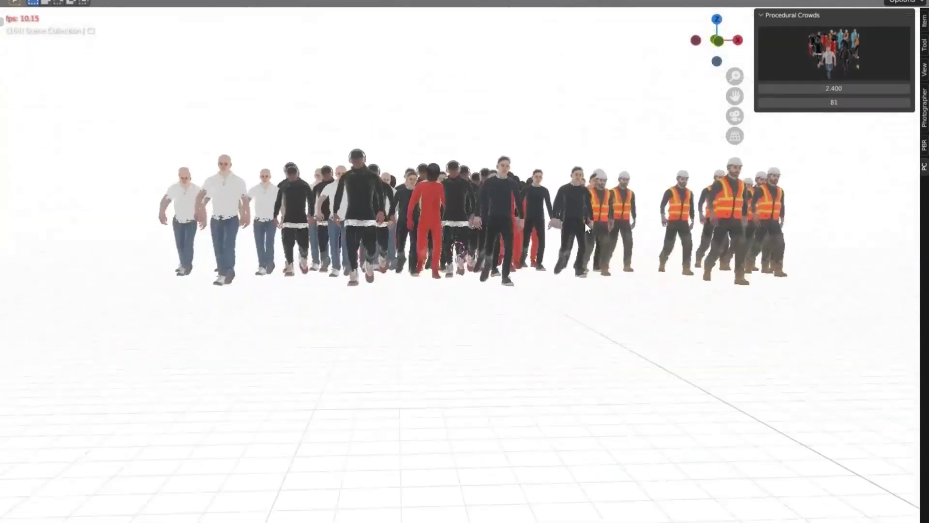